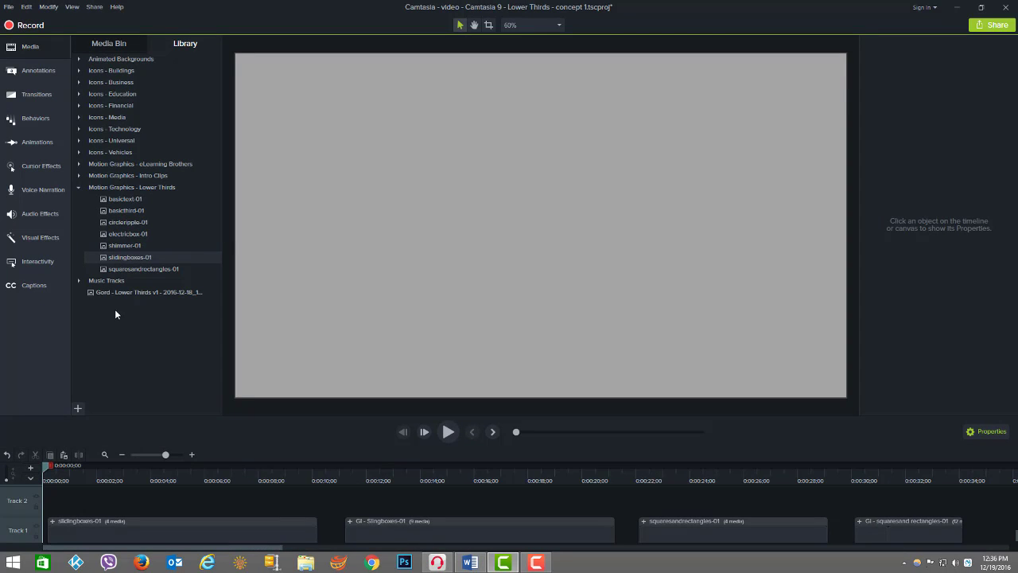
# Step: Preview the sample lower thirds animating in and out, then place slidingboxes-01 at 0:00 on Track 1
pyautogui.moveTo(53, 468); pyautogui.dragTo(467, 508)
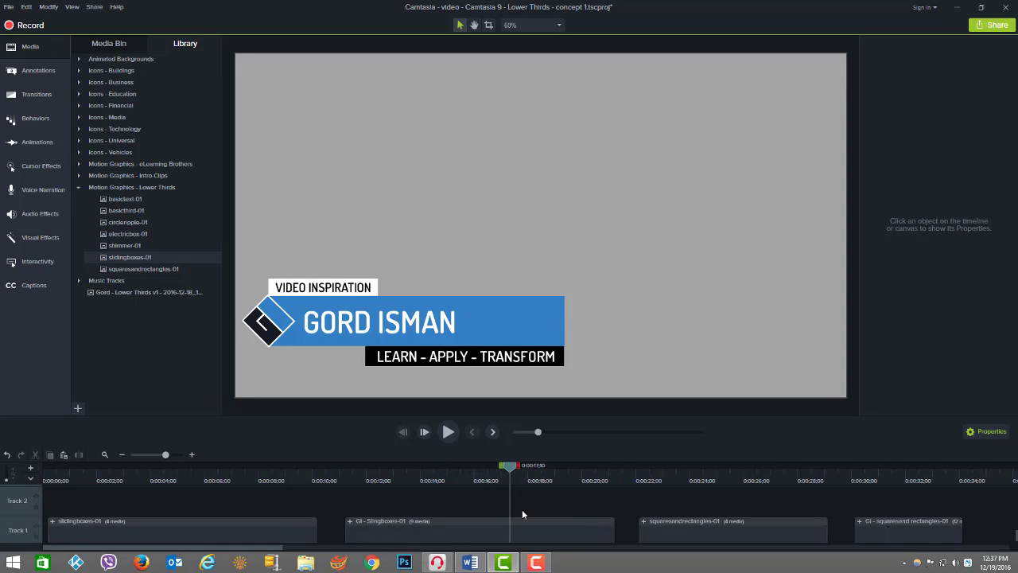
pyautogui.moveTo(557, 513); pyautogui.dragTo(622, 521)
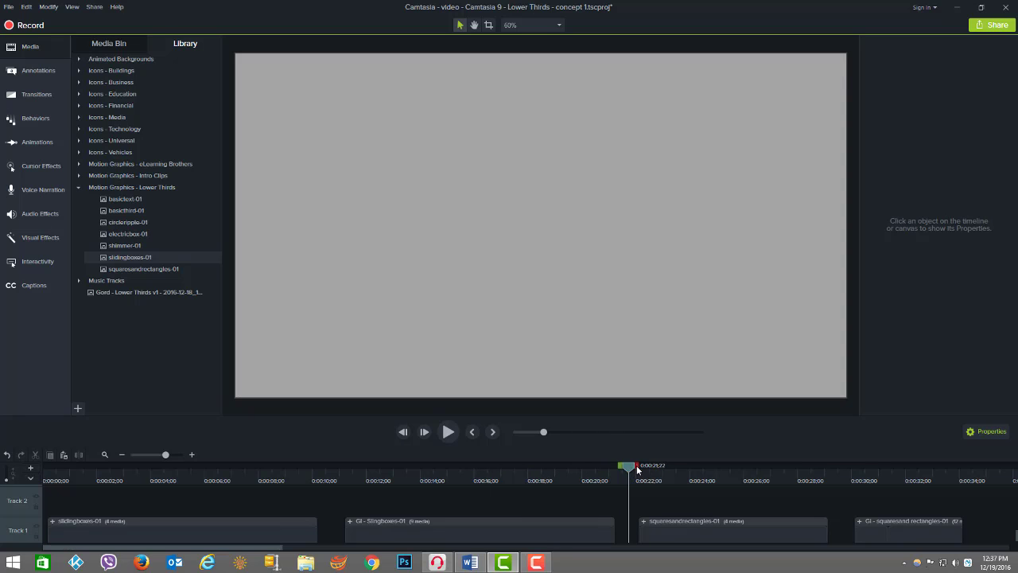
pyautogui.moveTo(642, 469); pyautogui.dragTo(725, 472)
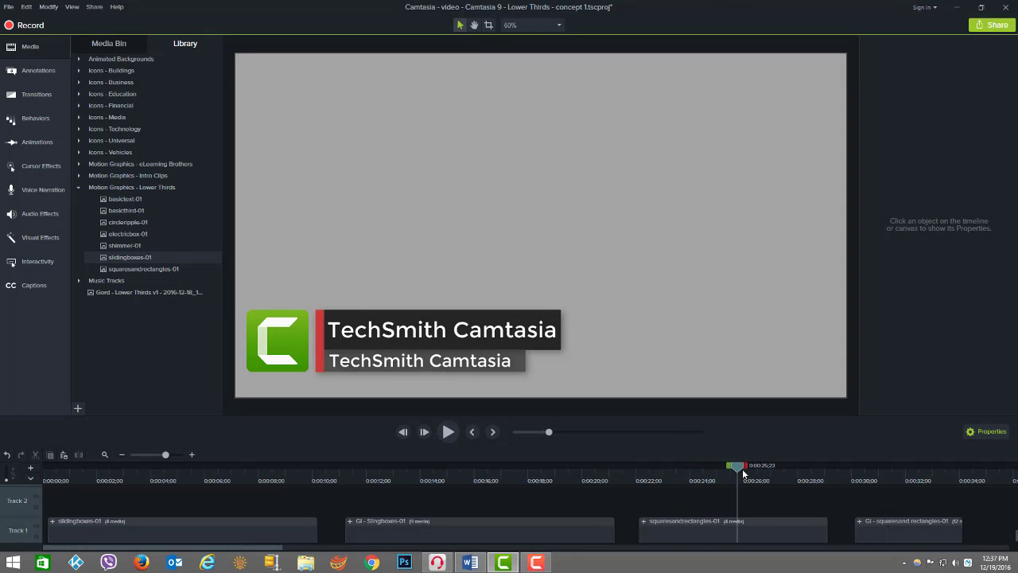
pyautogui.moveTo(808, 480); pyautogui.dragTo(968, 485)
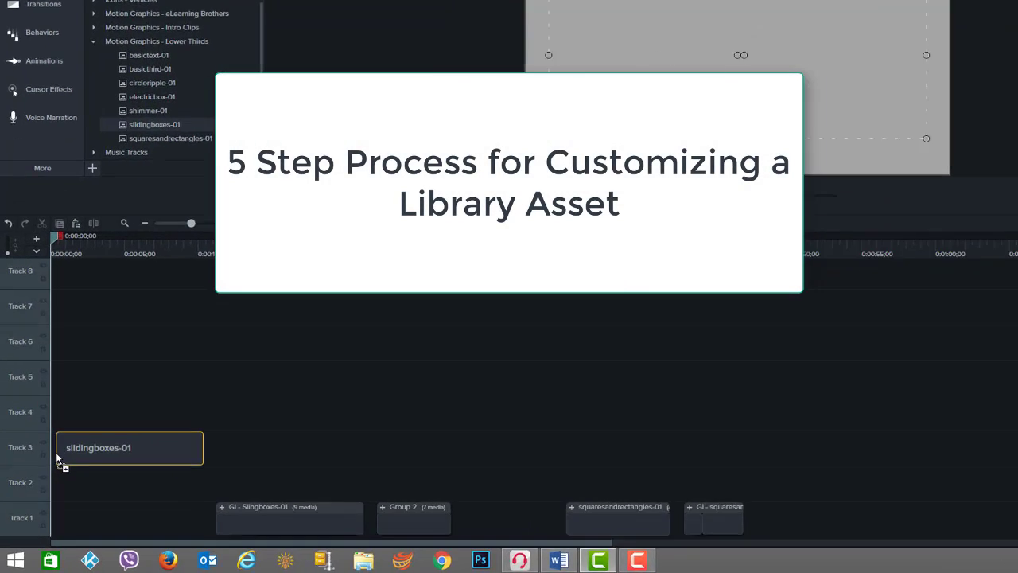
pyautogui.moveTo(56, 458); pyautogui.dragTo(60, 522)
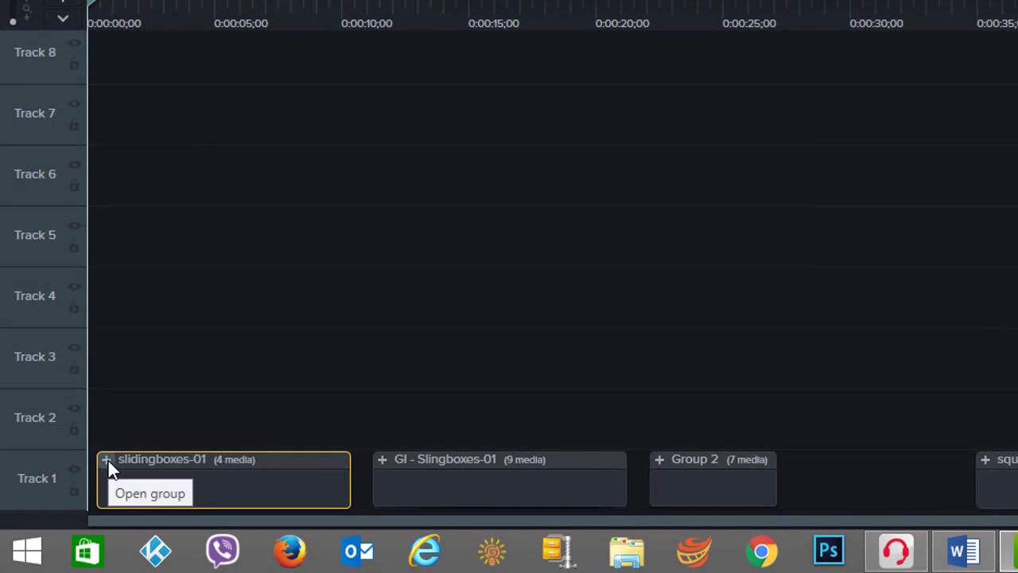
# Step: Ungroup the slidingboxes-01 lower third, then ungroup its Shapes group into separate shape clips
pyautogui.rightClick(108, 461)
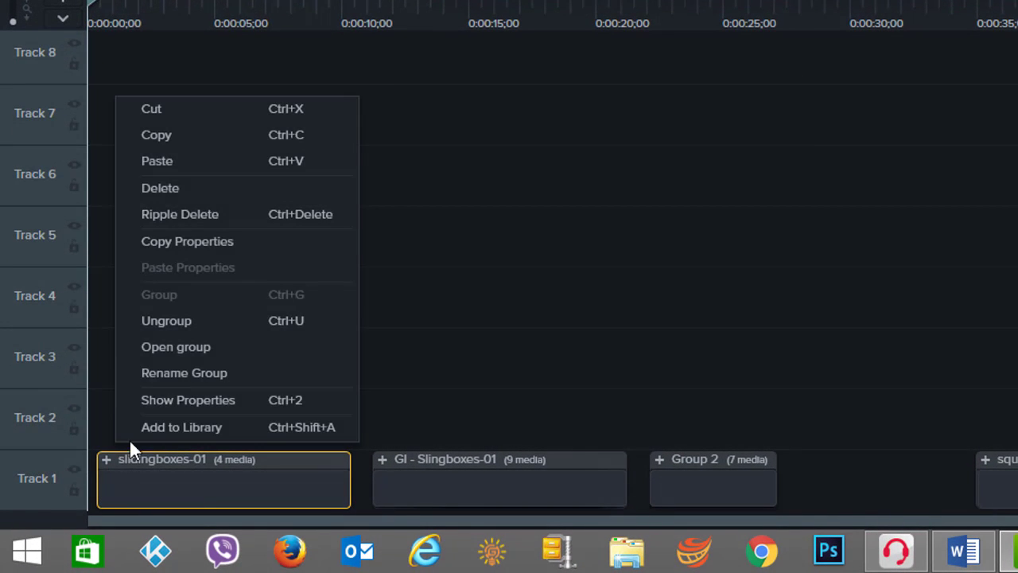
pyautogui.click(166, 320)
pyautogui.rightClick(104, 456)
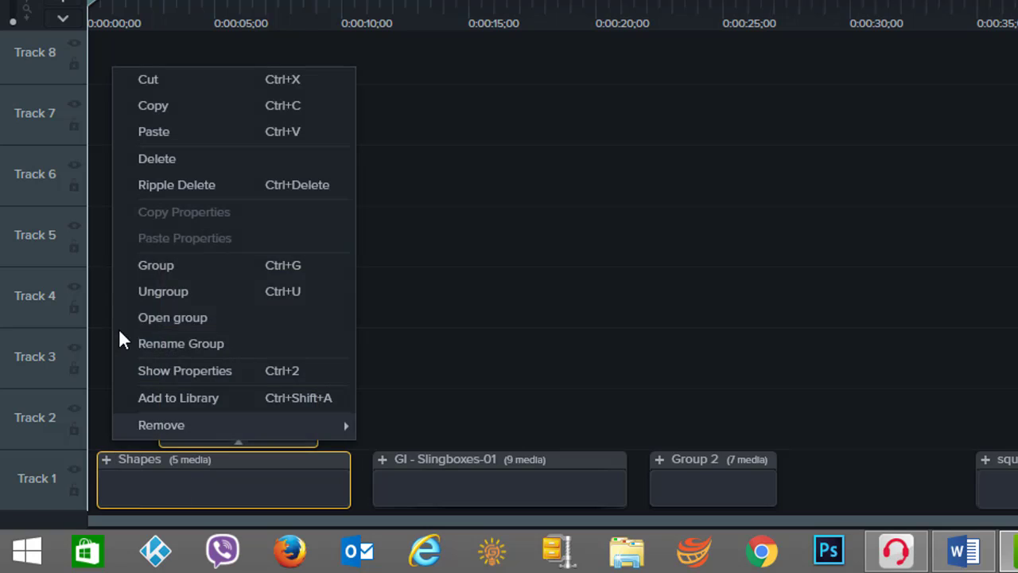
pyautogui.click(157, 291)
# Step: Zoom the timeline and inspect each shape and text layer, moving the CAMTASIA text below the orange bar
pyautogui.scroll(2, 212, 259)
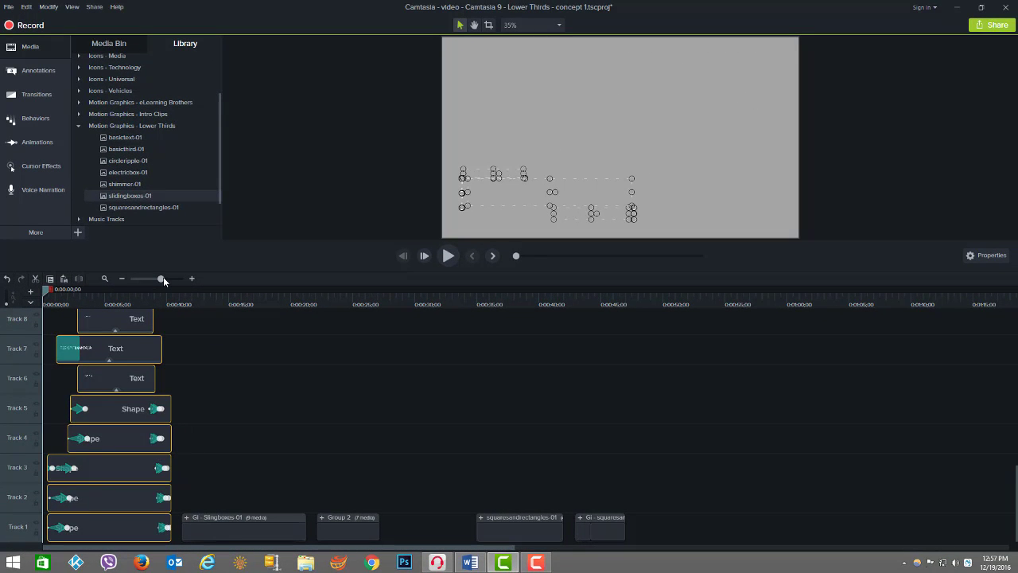
pyautogui.moveTo(163, 277); pyautogui.dragTo(173, 282)
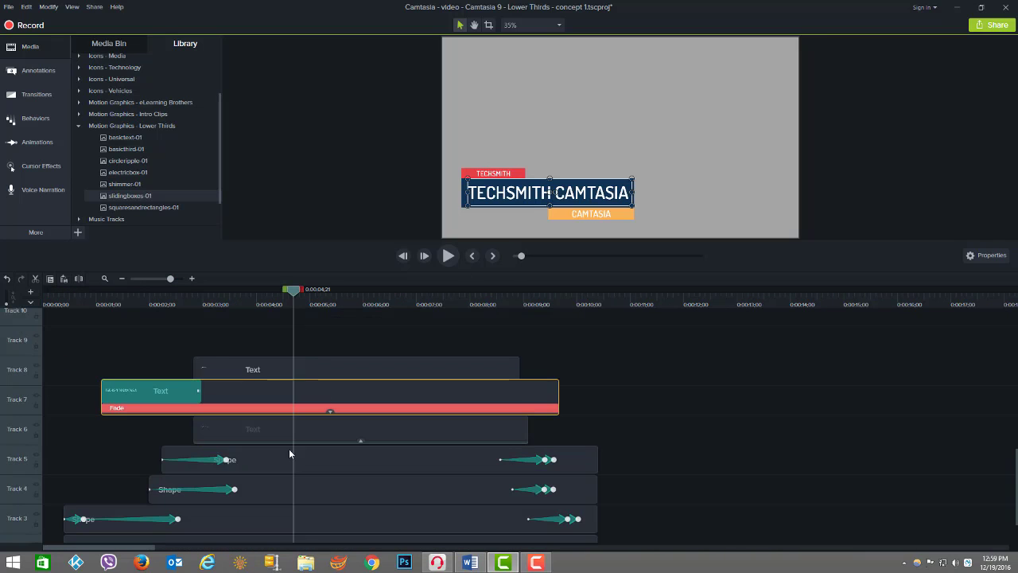
pyautogui.click(288, 449)
pyautogui.scroll(-2, 278, 462)
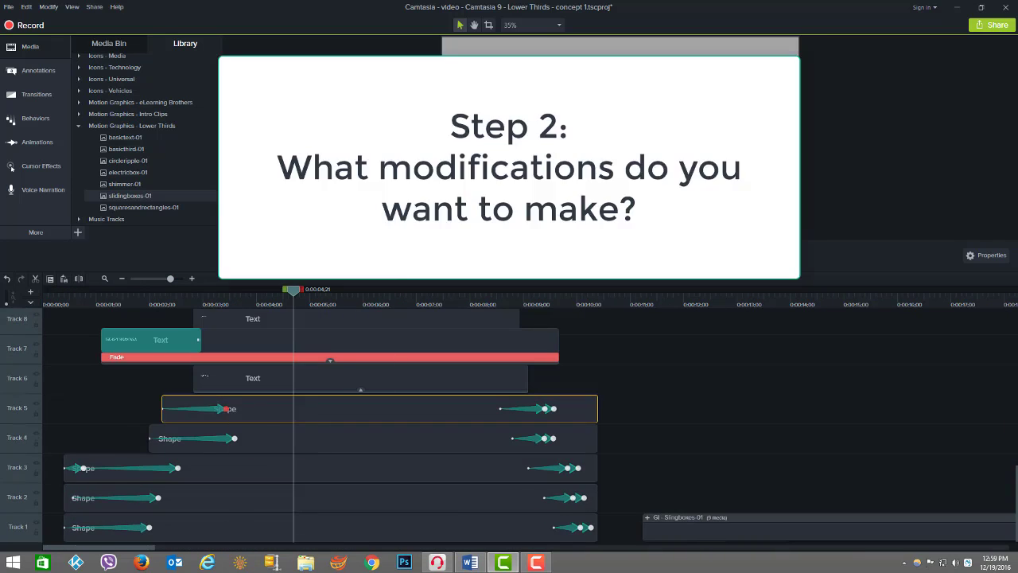
pyautogui.click(358, 318)
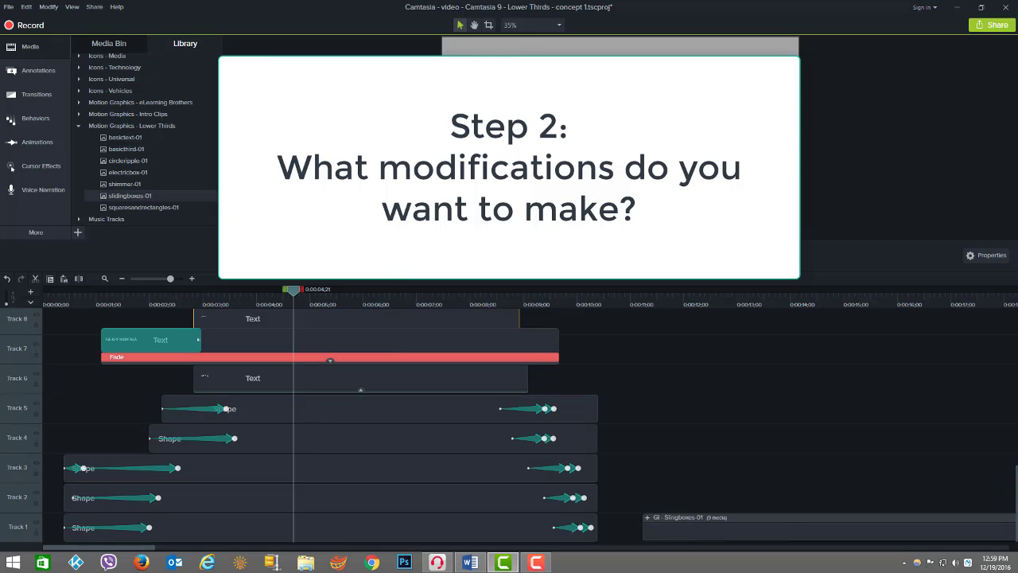
pyautogui.click(516, 141)
pyautogui.click(509, 152)
pyautogui.moveTo(591, 214); pyautogui.dragTo(591, 226)
pyautogui.click(599, 214)
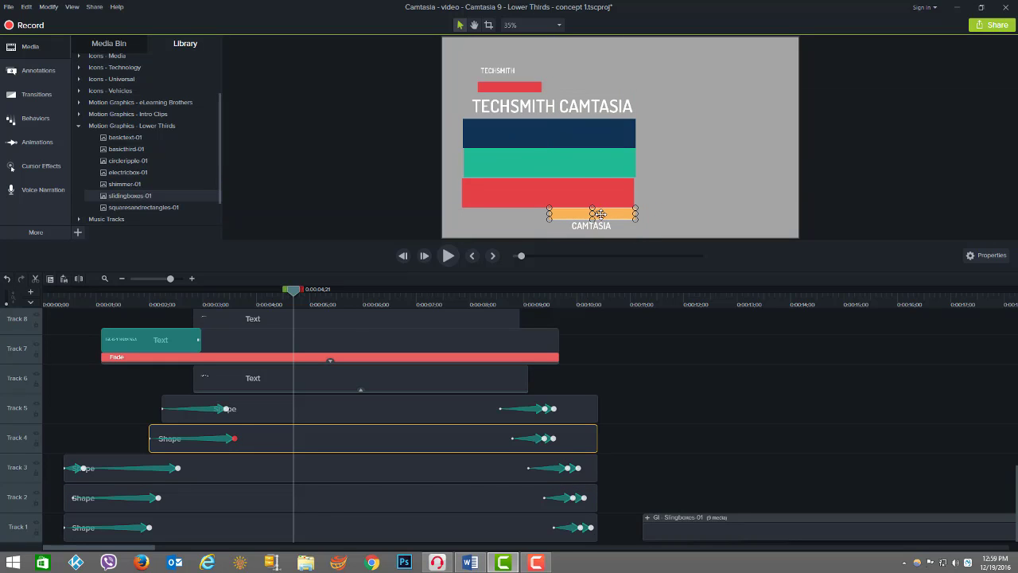
pyautogui.moveTo(339, 292); pyautogui.dragTo(545, 293)
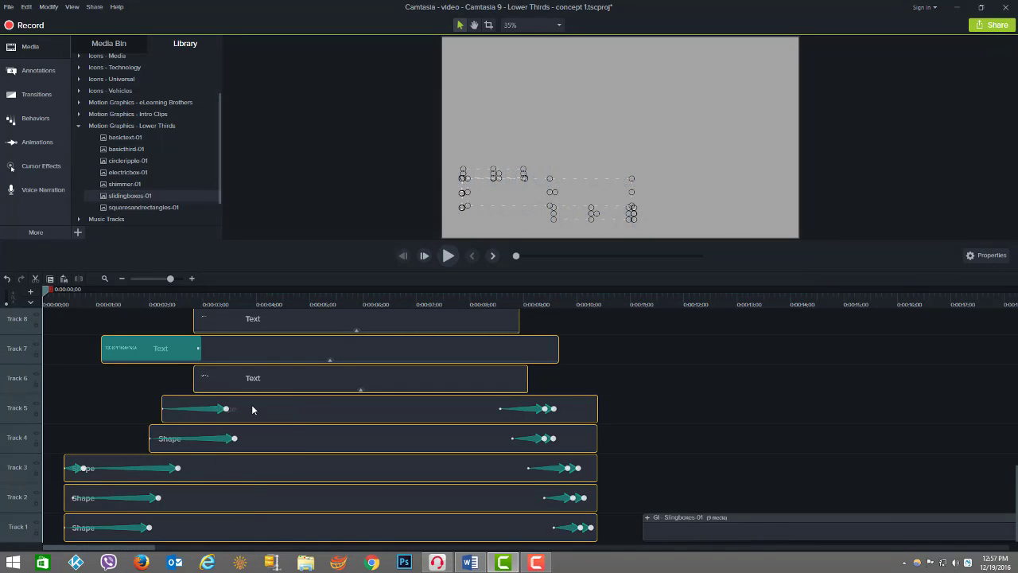
# Step: Scrub the lower third to the frame where it is fully shown
pyautogui.scroll(1, 260, 402)
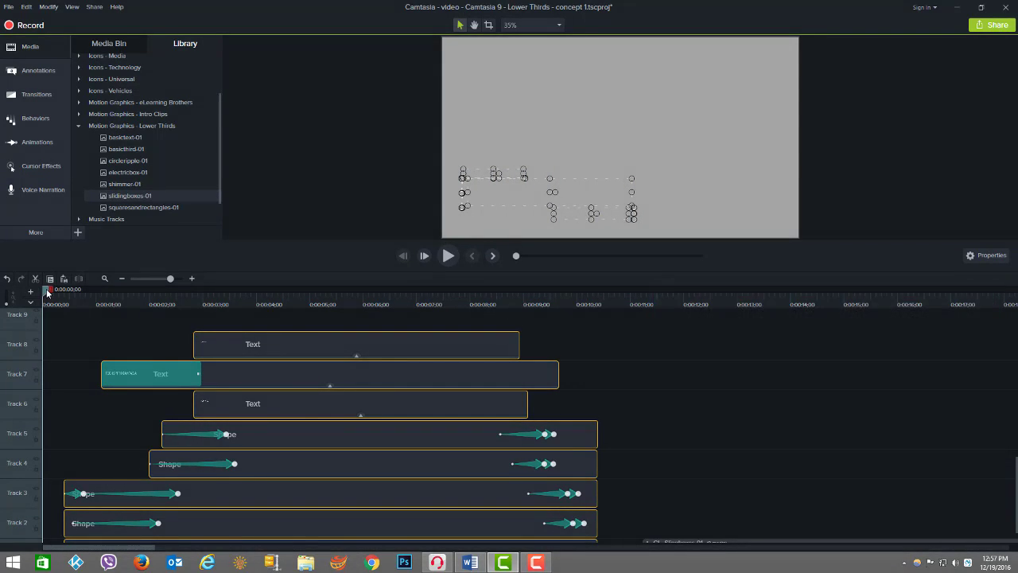
pyautogui.moveTo(67, 306); pyautogui.dragTo(264, 295)
pyautogui.click(516, 121)
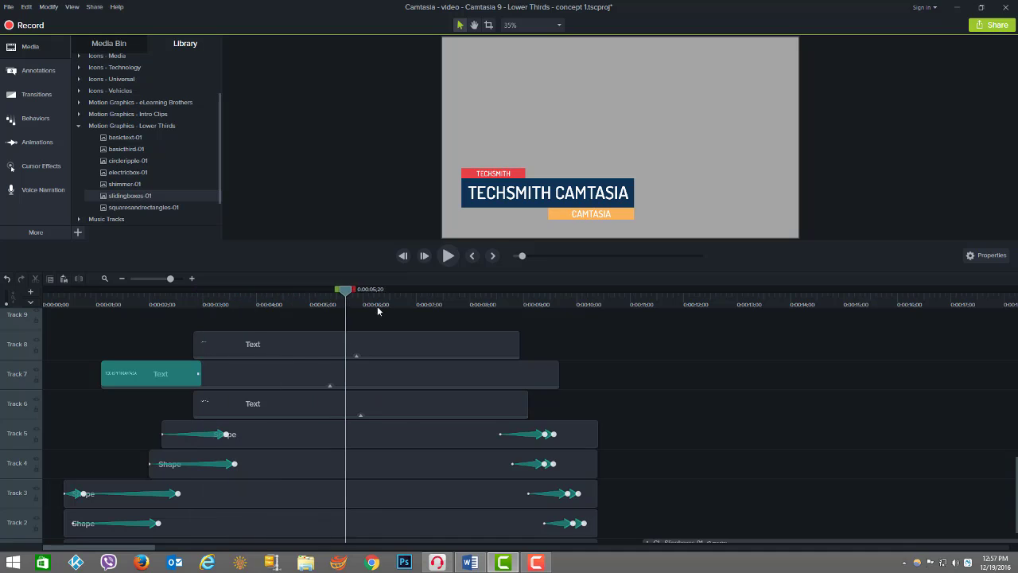
pyautogui.moveTo(471, 320); pyautogui.dragTo(18, 335)
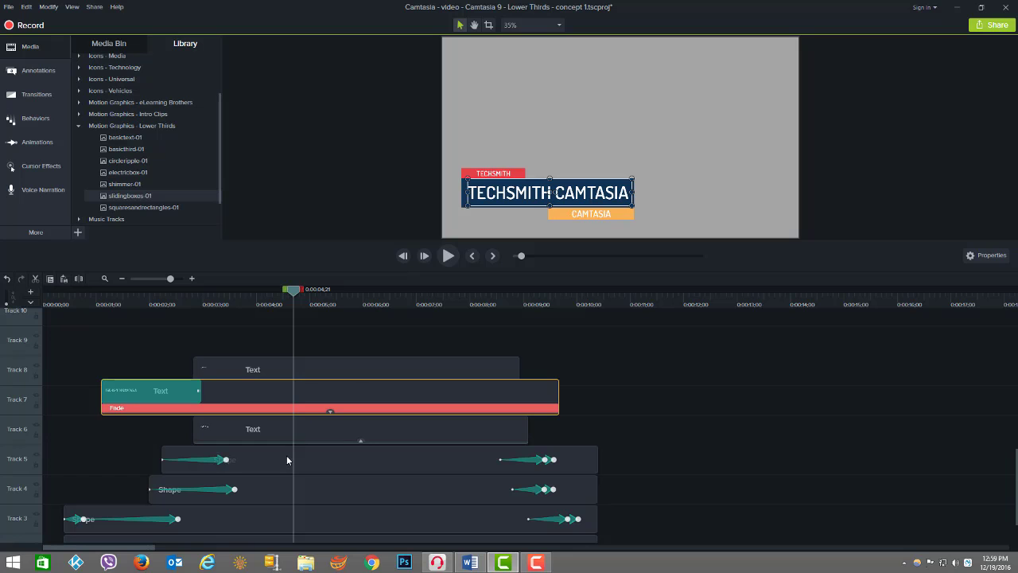
# Step: Drag the TECHSMITH text, red bar, dark-blue TECHSMITH CAMTASIA box and green bar upward to separate them
pyautogui.click(287, 460)
pyautogui.scroll(-2, 287, 459)
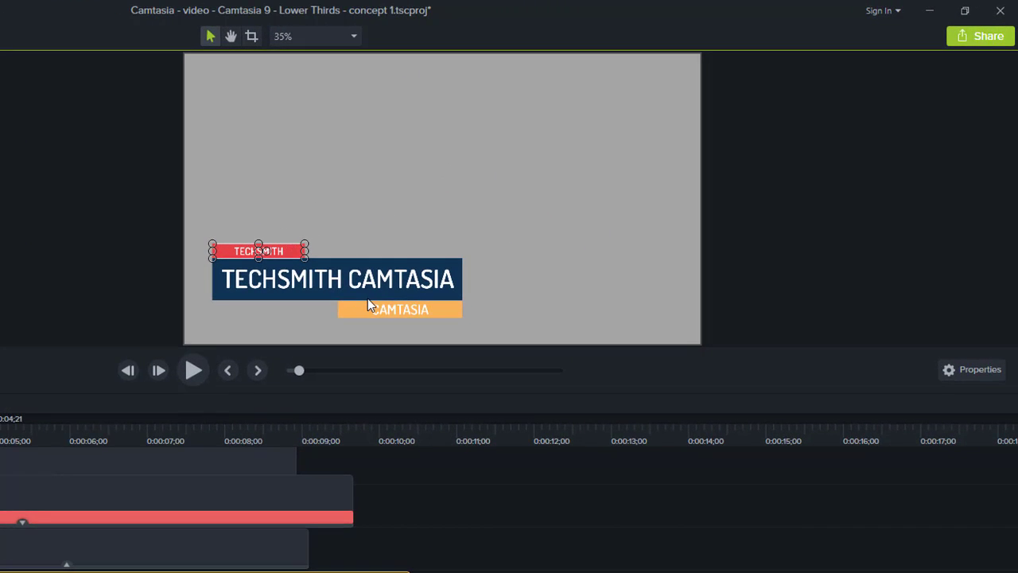
pyautogui.moveTo(278, 246); pyautogui.dragTo(285, 97)
pyautogui.moveTo(272, 246); pyautogui.dragTo(305, 115)
pyautogui.click(297, 273)
pyautogui.moveTo(291, 275); pyautogui.dragTo(285, 182)
pyautogui.click(278, 268)
pyautogui.moveTo(279, 263); pyautogui.dragTo(282, 221)
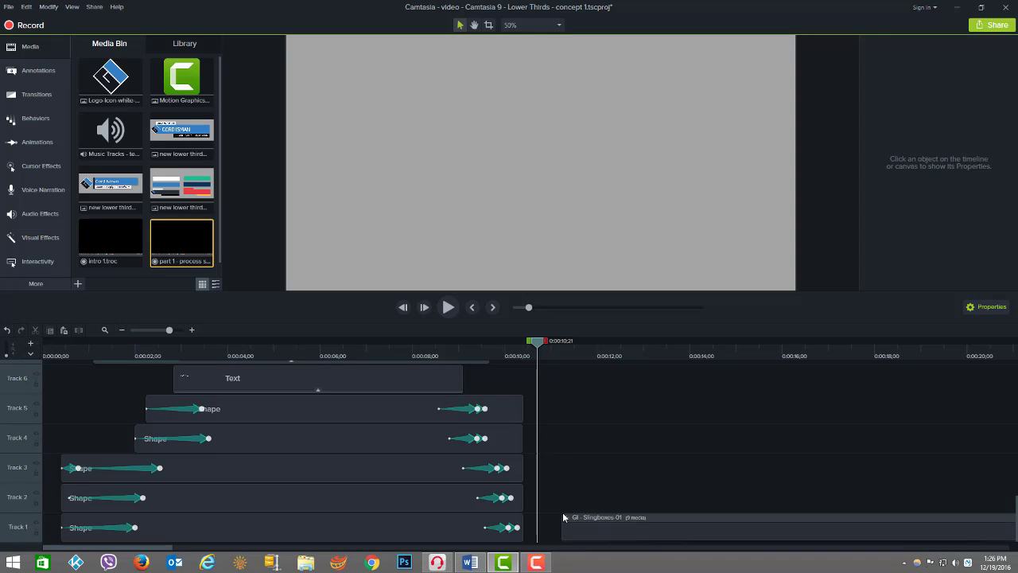
# Step: Move to the finished sample, open the GI - Slingboxes-01 group and ungroup it
pyautogui.moveTo(537, 342); pyautogui.dragTo(640, 356)
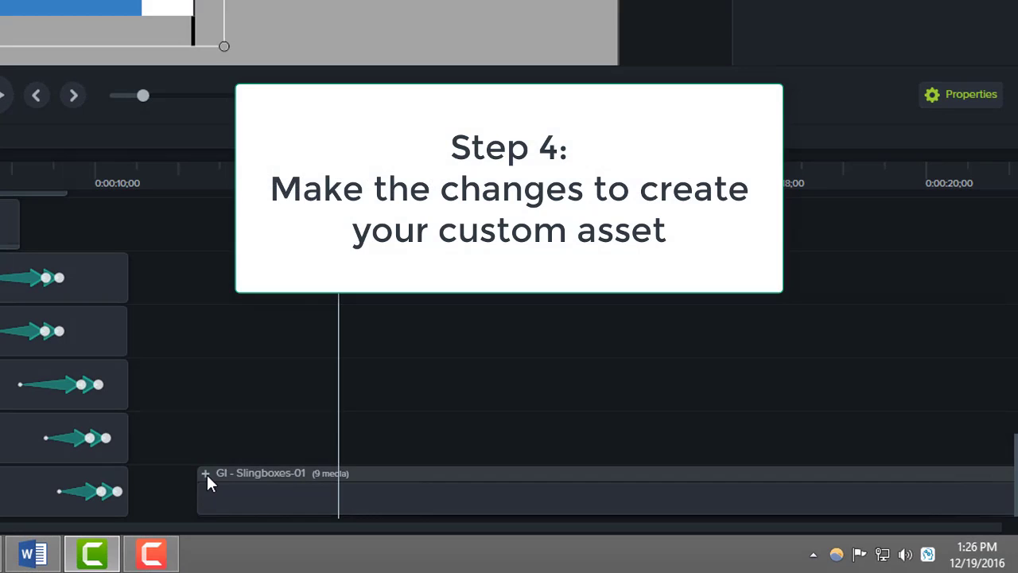
pyautogui.click(205, 474)
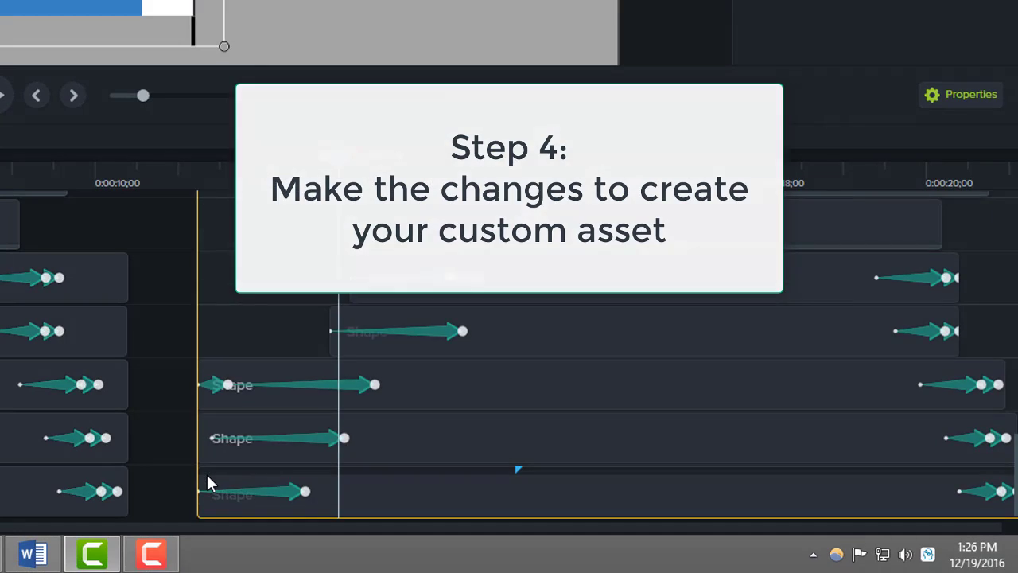
pyautogui.rightClick(204, 466)
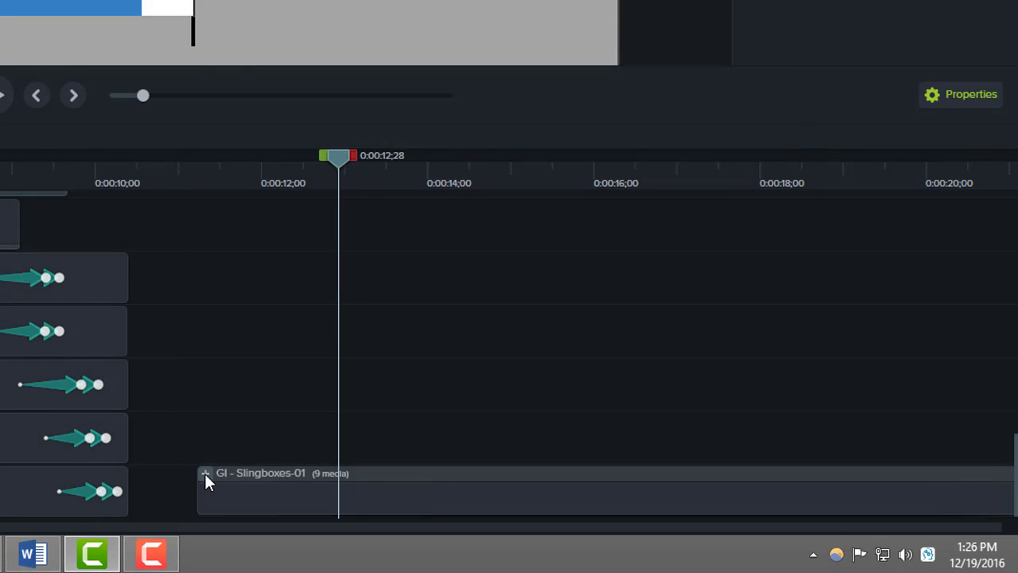
pyautogui.rightClick(204, 473)
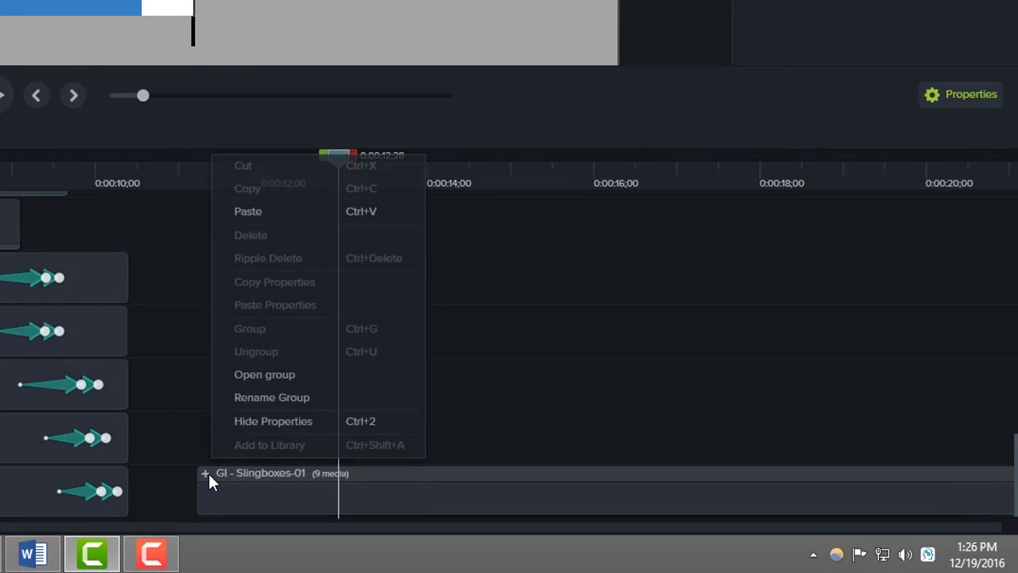
pyautogui.click(250, 375)
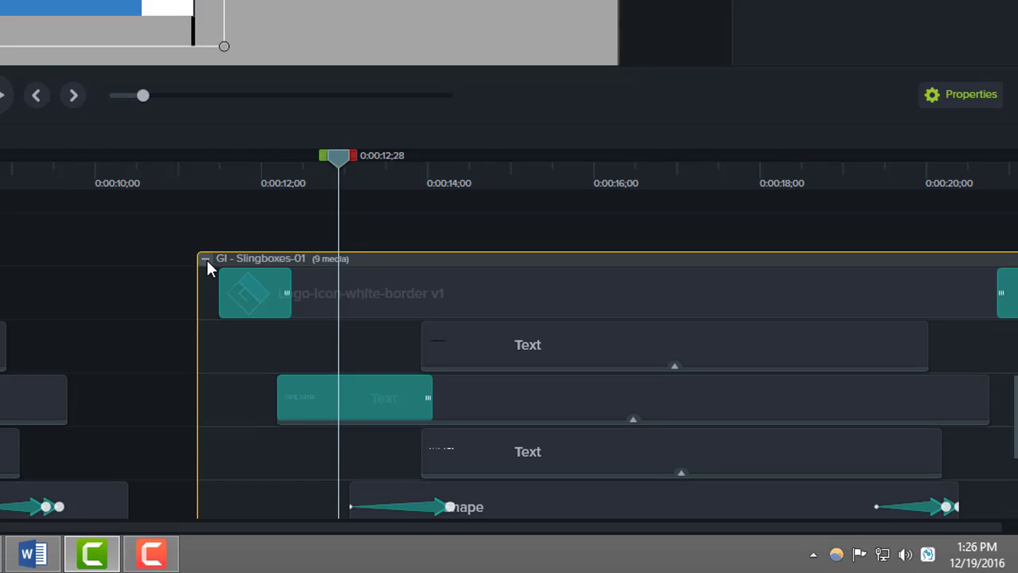
pyautogui.rightClick(208, 261)
pyautogui.click(253, 114)
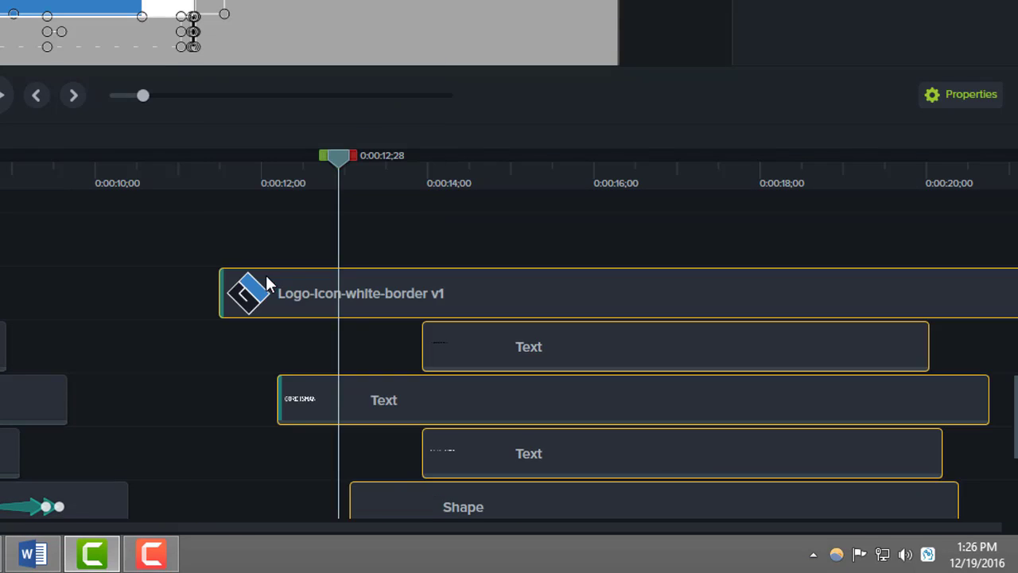
# Step: Compare the sample shapes' fills: white on Track 2, blue on Track 3, black on Track 4, white on Track 5
pyautogui.scroll(-5, 175, 342)
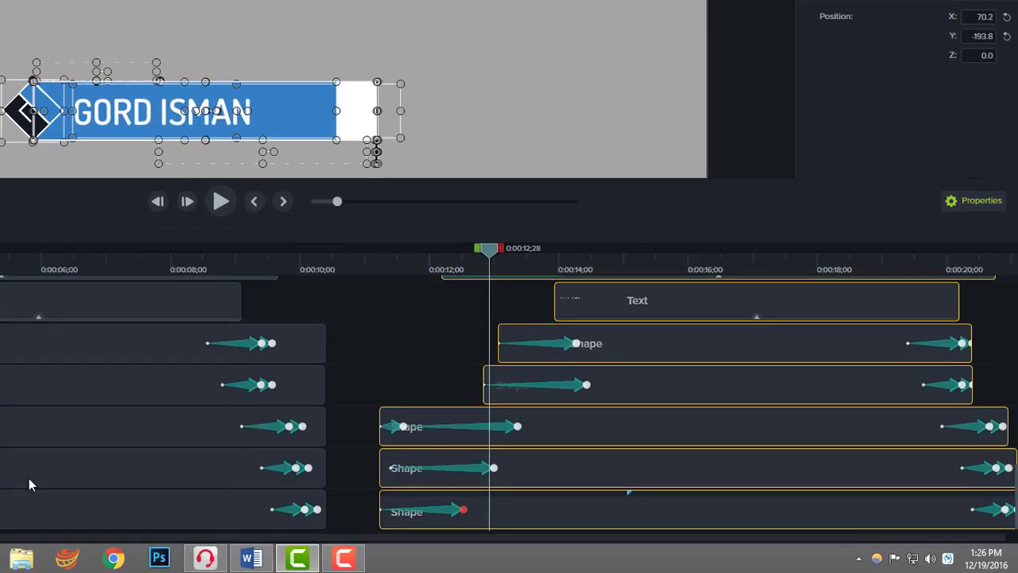
pyautogui.click(366, 491)
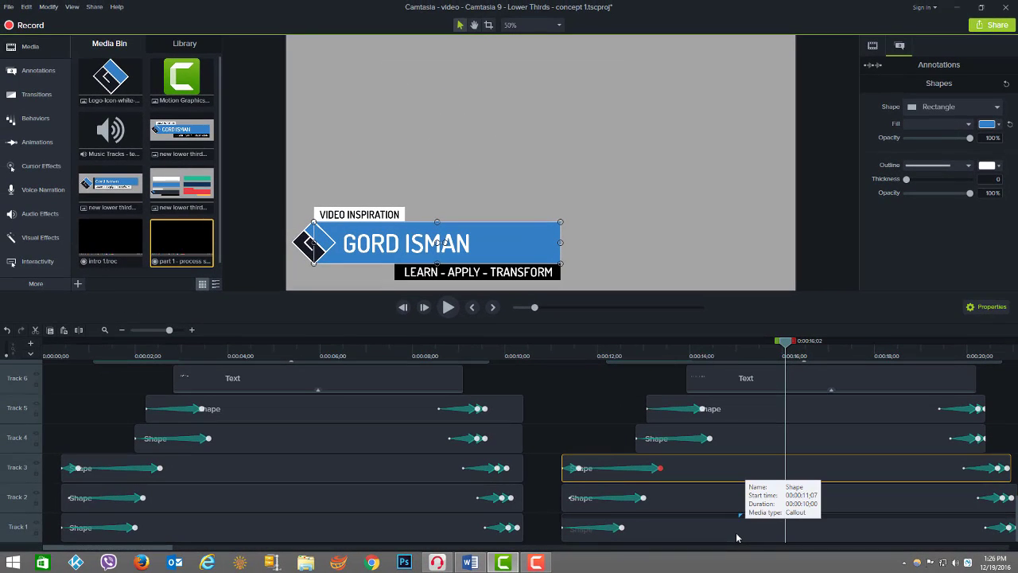
pyautogui.click(737, 537)
pyautogui.click(741, 490)
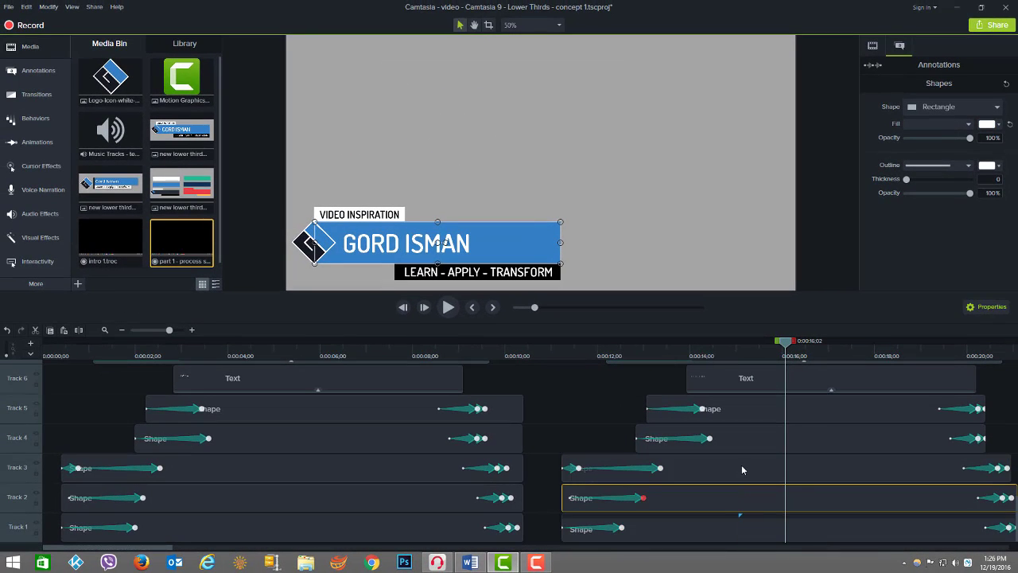
pyautogui.click(742, 469)
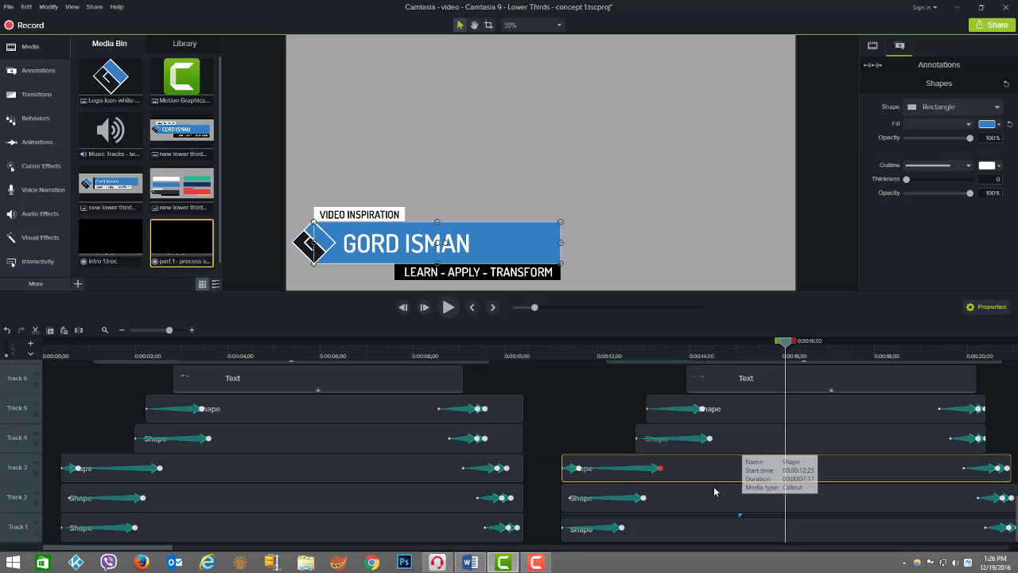
pyautogui.click(741, 440)
pyautogui.click(737, 410)
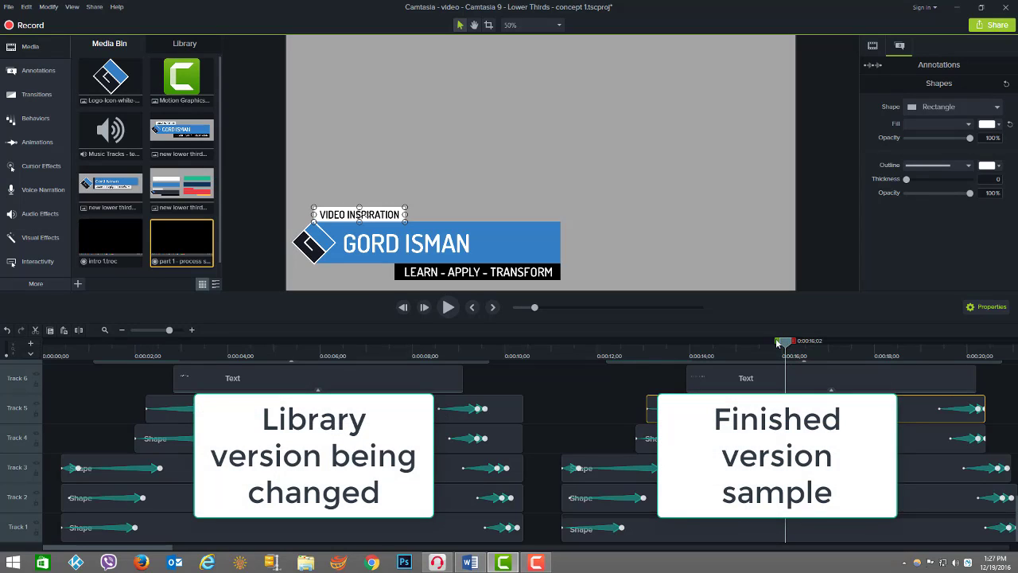
# Step: Return to the library version, preview the new lower third media, and inspect the Track 2, 3 and red Track 1 rectangles
pyautogui.moveTo(744, 348); pyautogui.dragTo(381, 376)
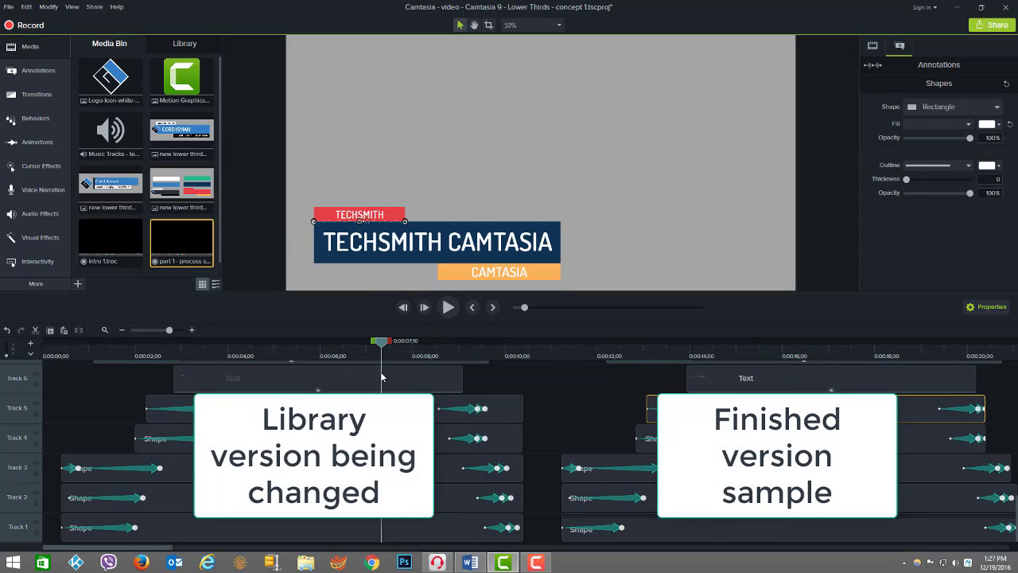
pyautogui.doubleClick(184, 189)
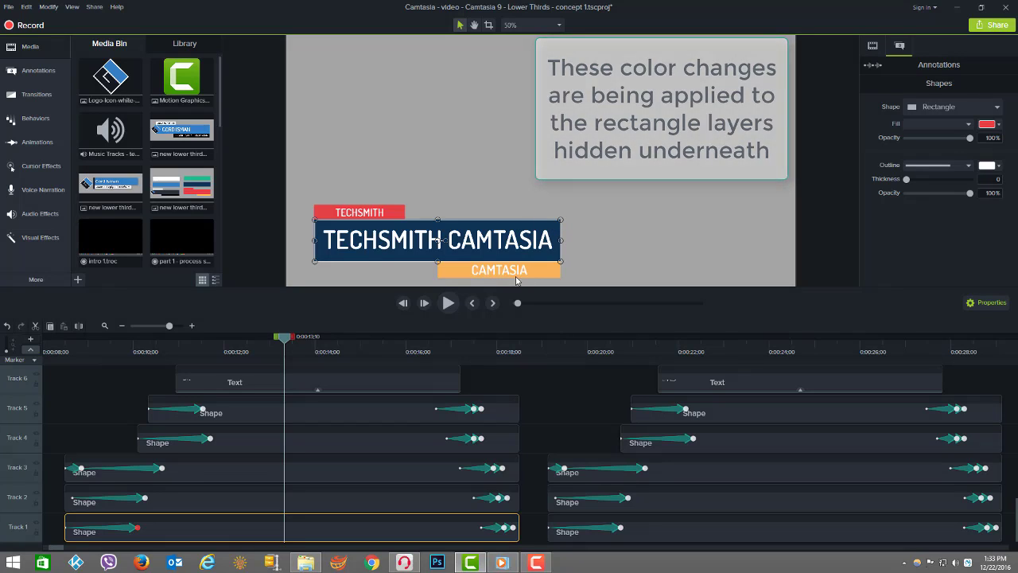
pyautogui.click(393, 499)
pyautogui.click(401, 469)
pyautogui.click(418, 530)
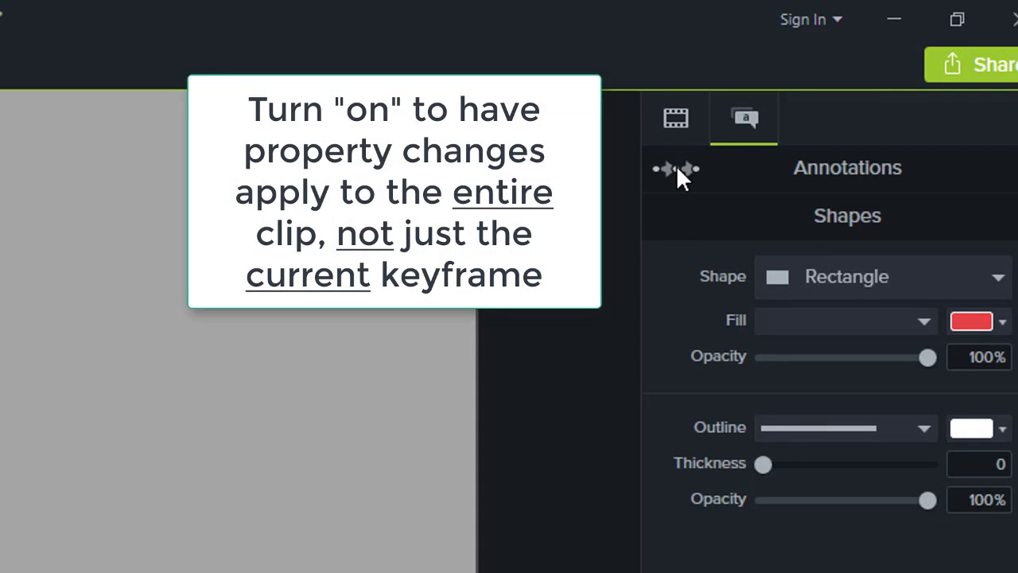
# Step: Enable Edit All Animations mode and confirm Yes in its dialog
pyautogui.click(676, 169)
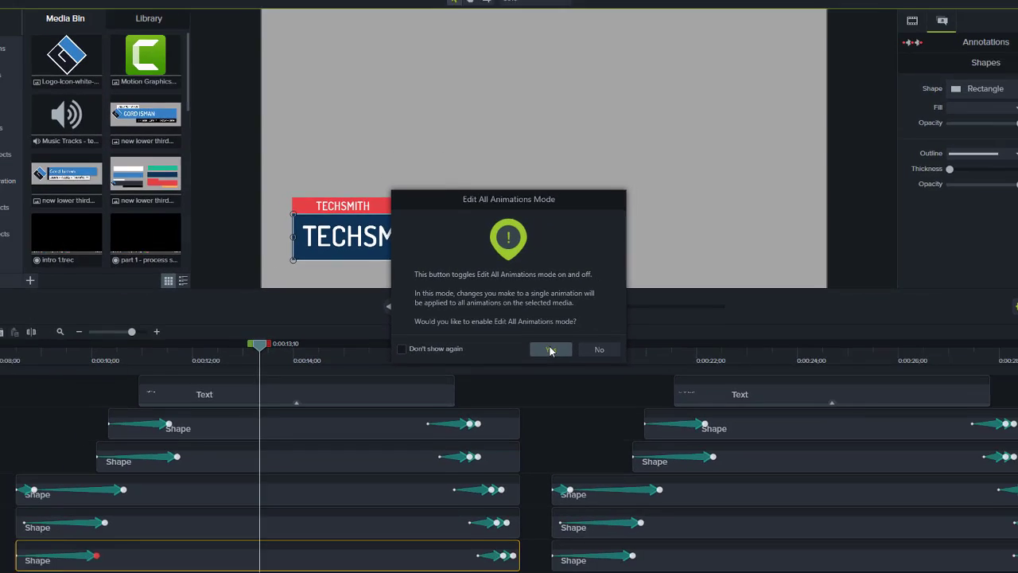
pyautogui.click(586, 420)
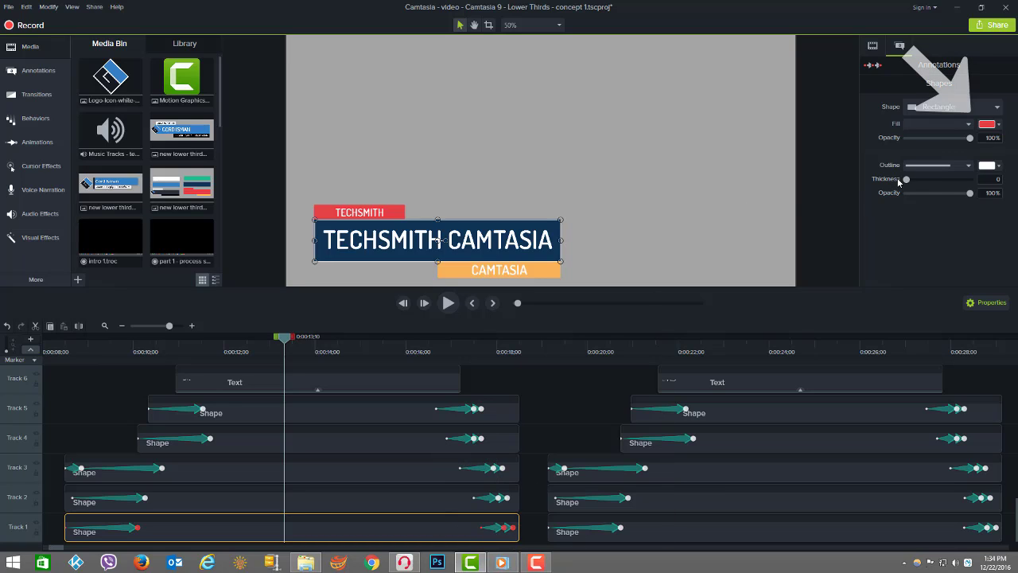
# Step: Fill the Track 1 shape with a dark colour sampled by eyedropper, and the Track 2 shape white
pyautogui.click(988, 127)
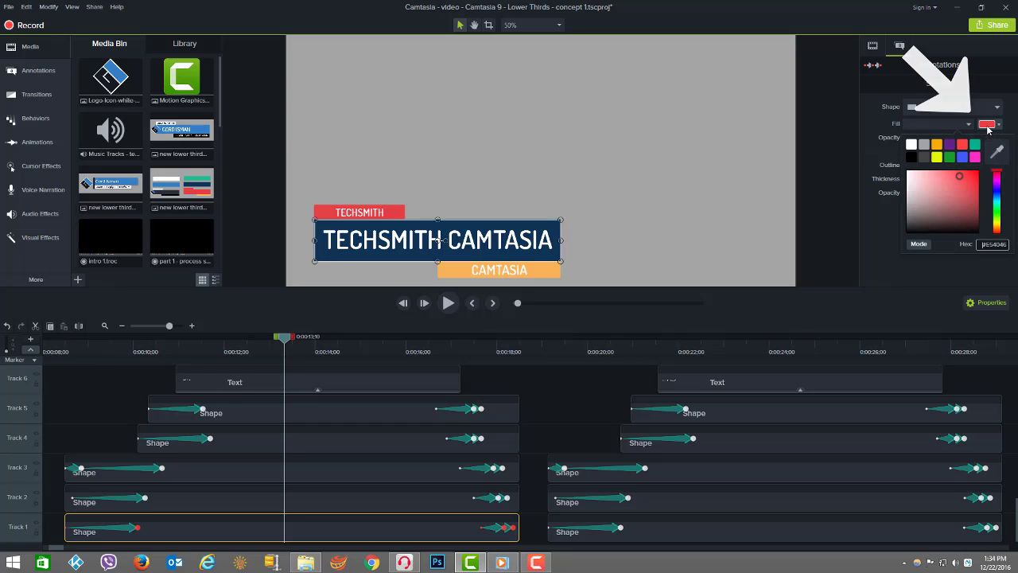
pyautogui.click(995, 146)
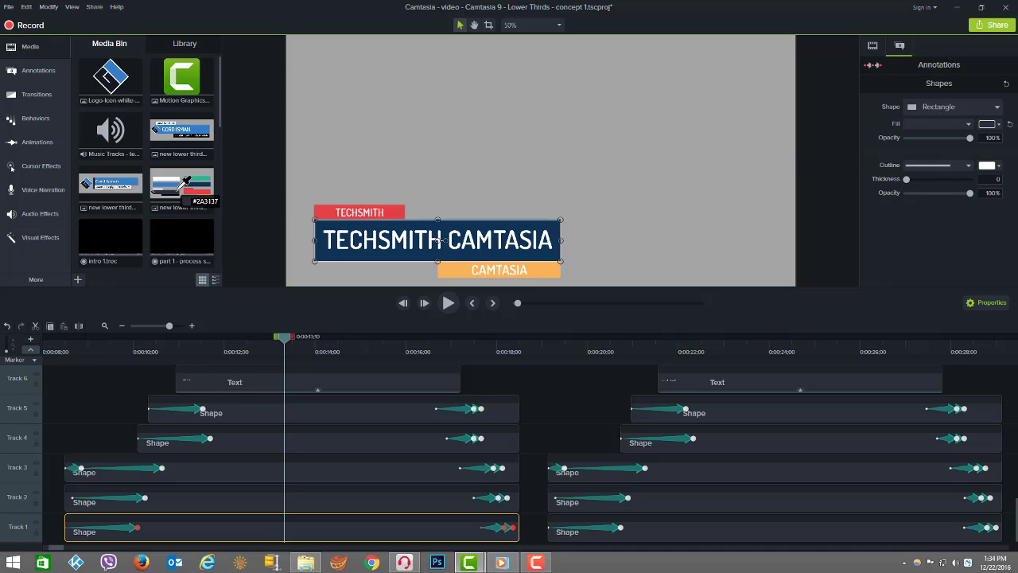
pyautogui.click(182, 188)
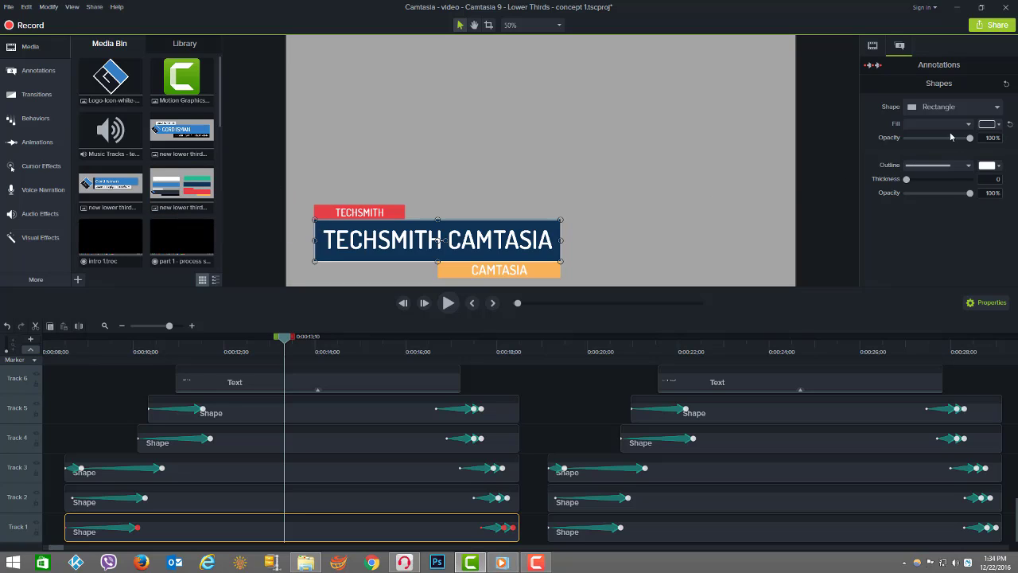
pyautogui.click(408, 503)
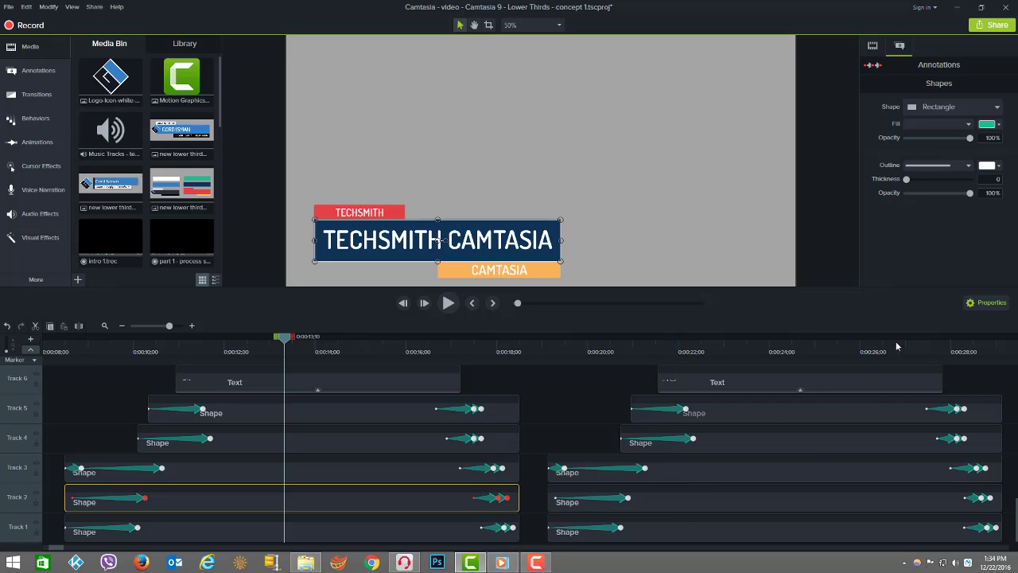
pyautogui.click(999, 126)
pyautogui.click(913, 147)
# Step: Turn the red top bar on Track 5 white
pyautogui.click(411, 470)
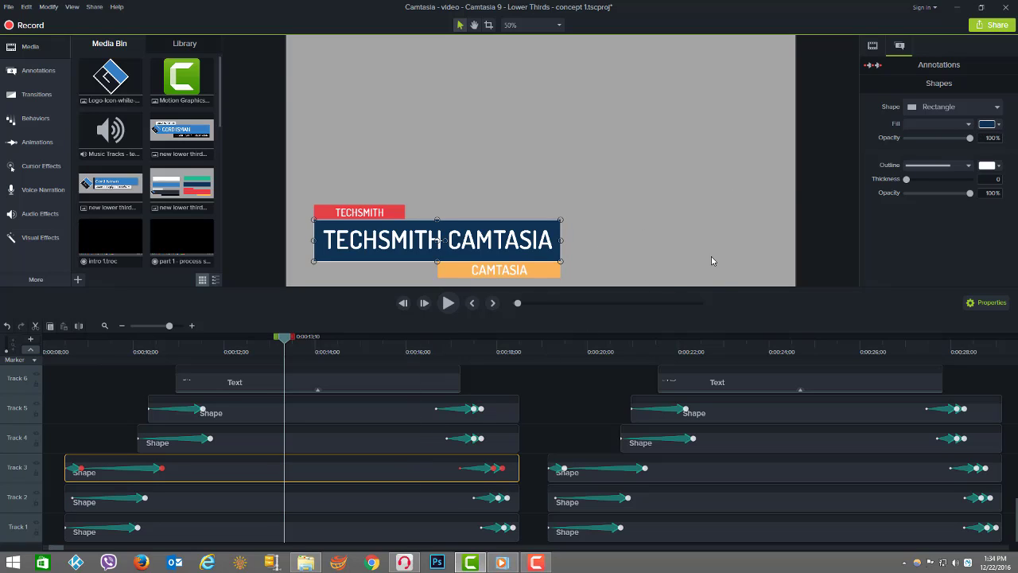
pyautogui.click(495, 274)
pyautogui.click(403, 211)
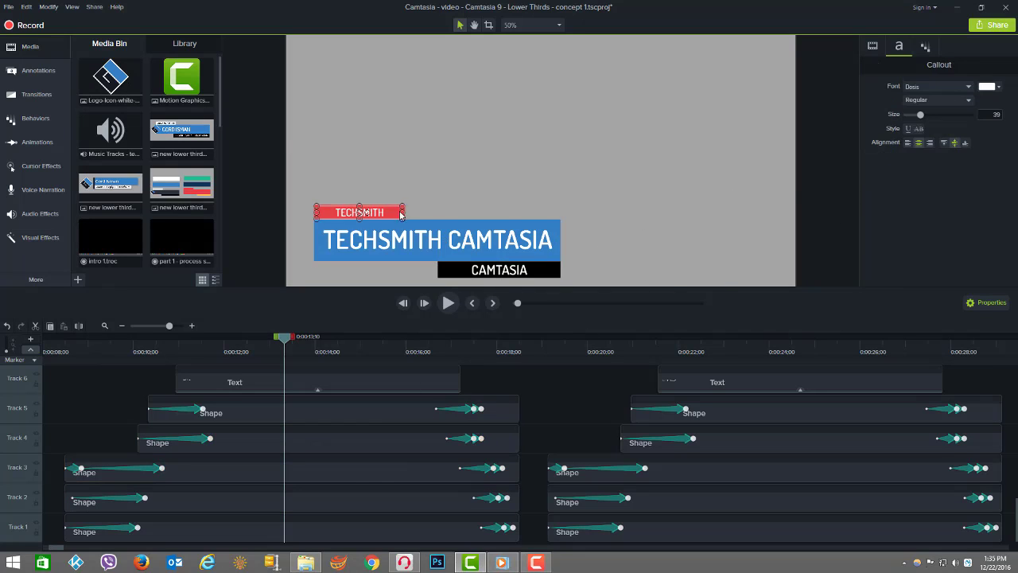
pyautogui.click(350, 412)
pyautogui.click(988, 123)
pyautogui.click(902, 147)
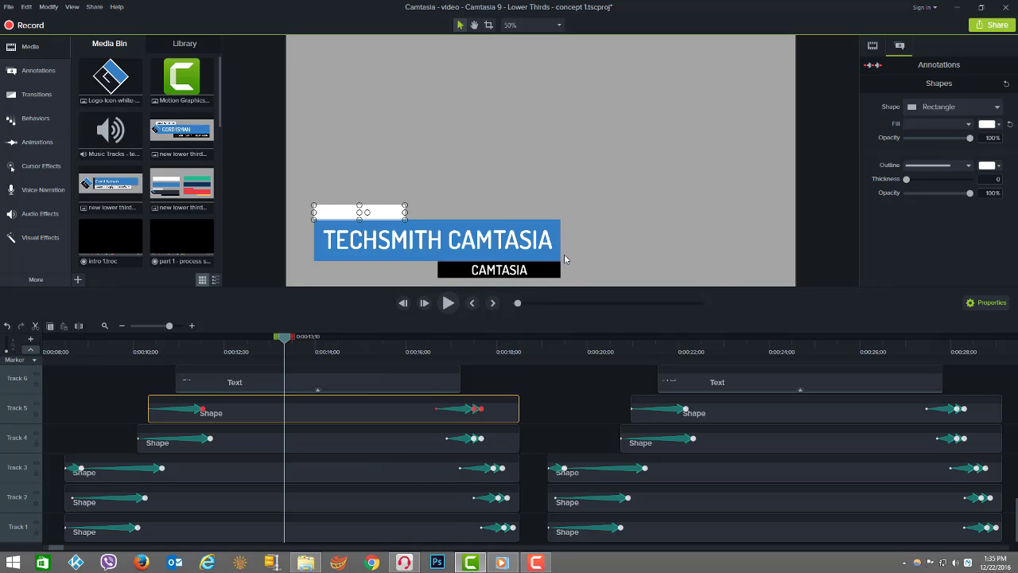
# Step: Move the white bar and TECHSMITH CAMTASIA text higher, undoing the blue bar move
pyautogui.click(387, 210)
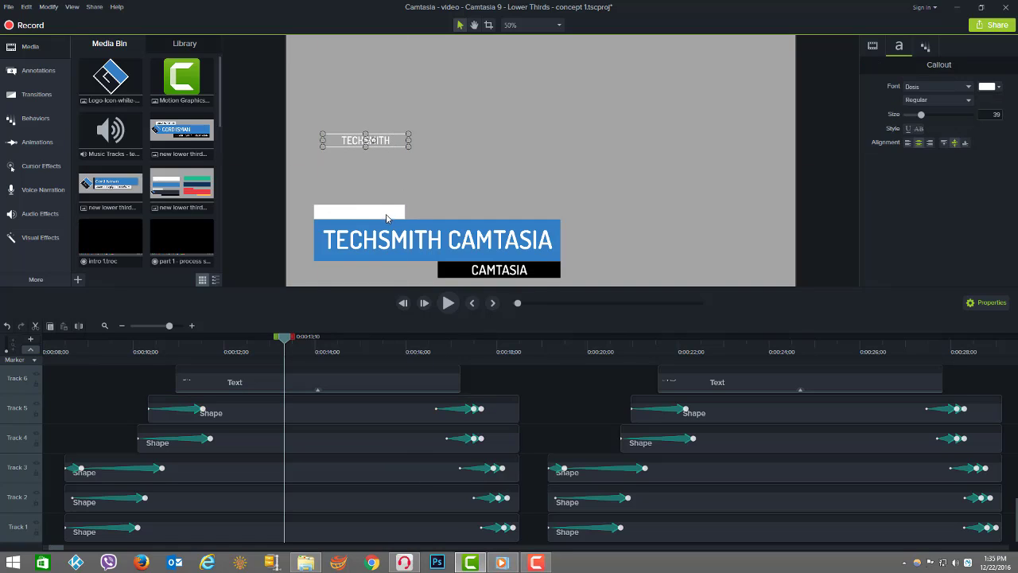
pyautogui.moveTo(386, 215); pyautogui.dragTo(387, 180)
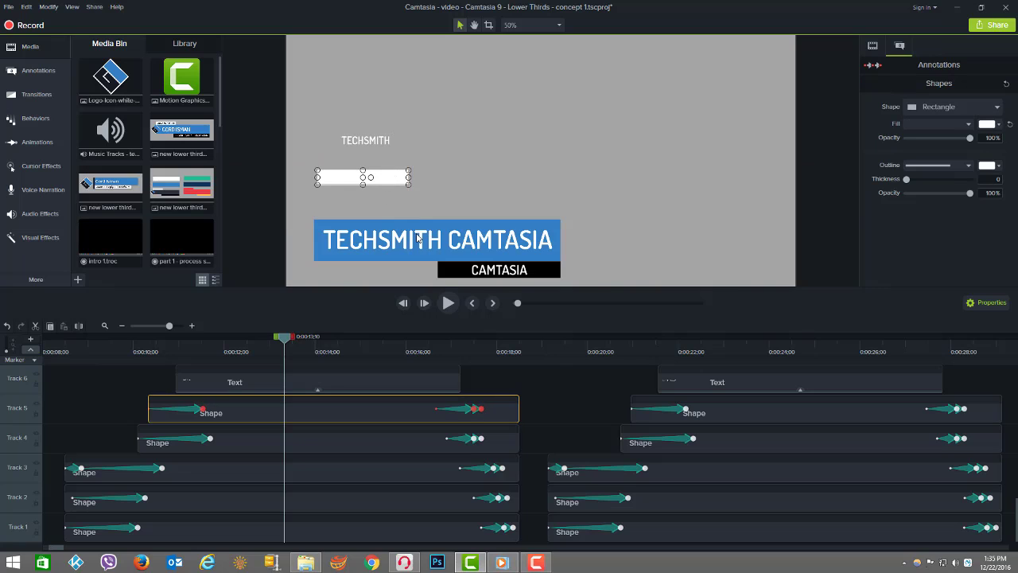
pyautogui.moveTo(419, 235); pyautogui.dragTo(419, 192)
pyautogui.moveTo(416, 257); pyautogui.dragTo(416, 220)
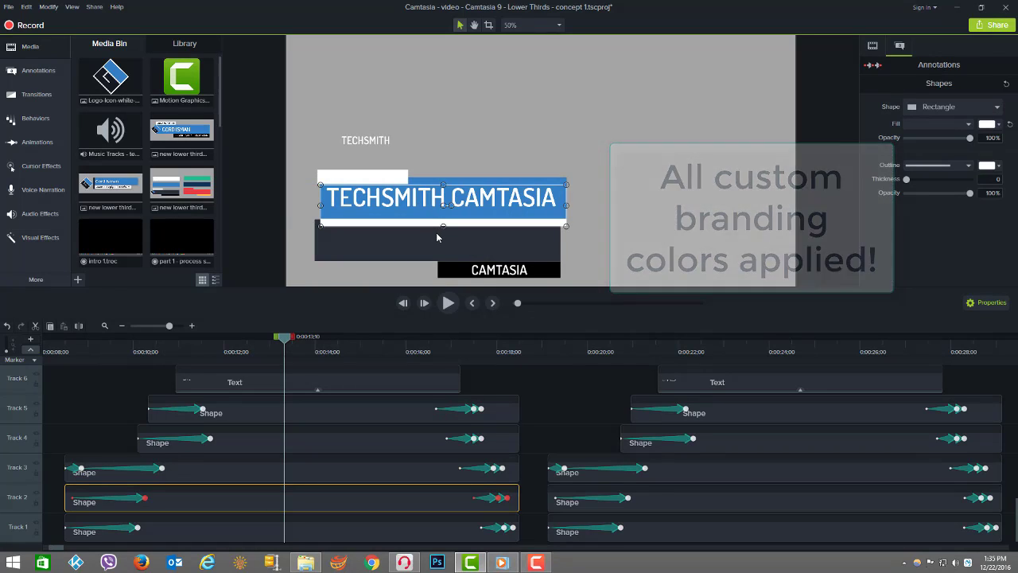
pyautogui.hotkey('ctrl', 'z')
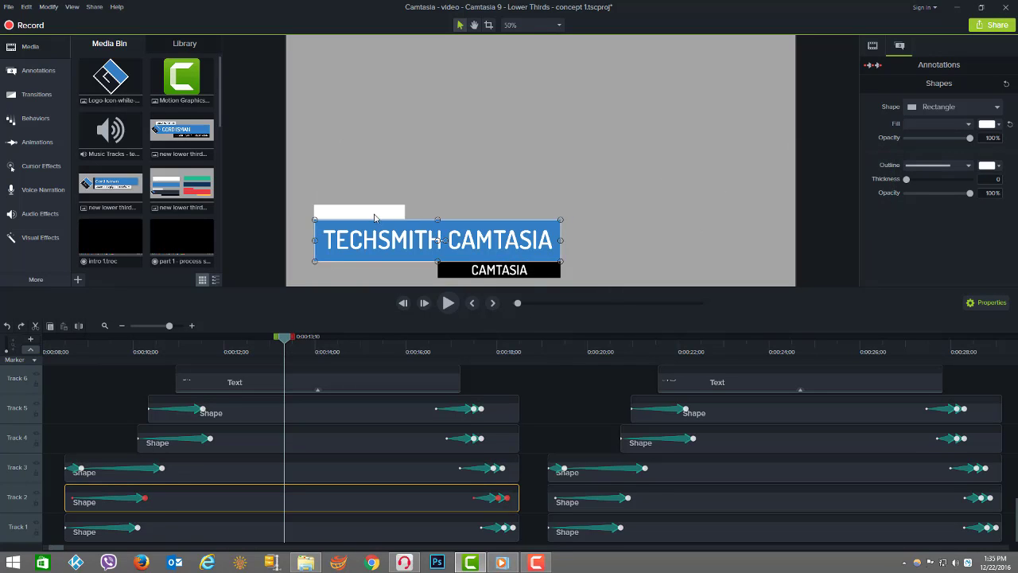
# Step: Retype the small callout as 'VIDEO INSPIRATION' and place it on the white bar
pyautogui.click(373, 211)
pyautogui.moveTo(373, 211); pyautogui.dragTo(379, 153)
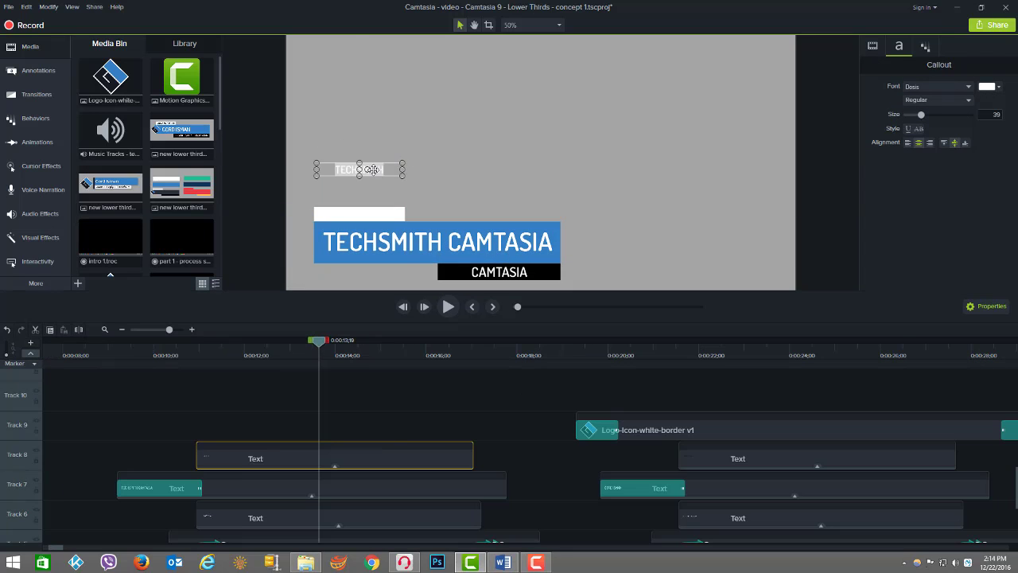
pyautogui.write('VIDEO INNOVATION')
pyautogui.click(986, 86)
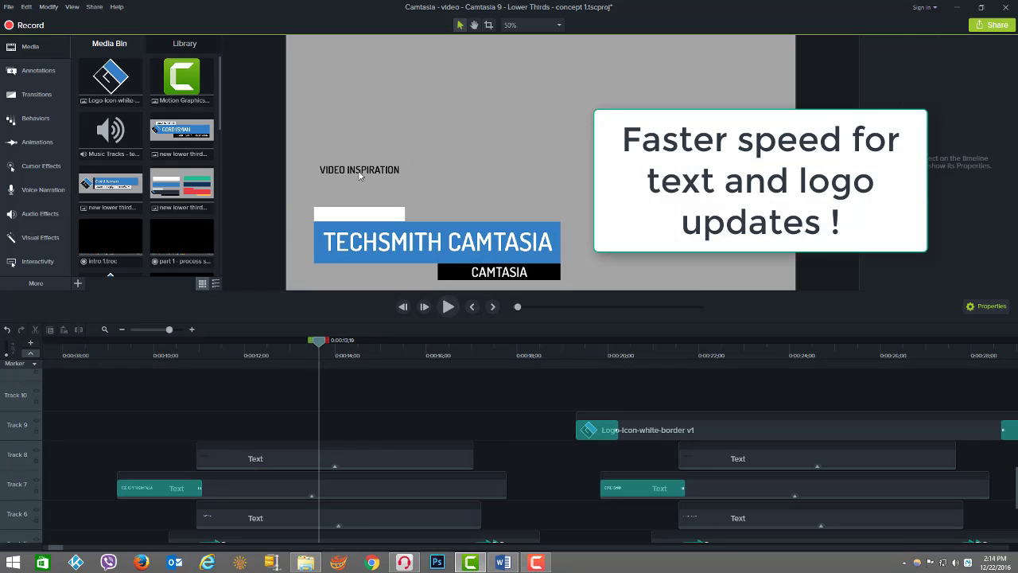
pyautogui.moveTo(363, 169); pyautogui.dragTo(381, 247)
# Step: Replace the TECHSMITH CAMTASIA text with the presenter's name and begin editing the black bar's text
pyautogui.click(374, 241)
pyautogui.write('GORD ISMAN')
pyautogui.doubleClick(499, 272)
# Step: Type the 'LEARN - APPLY - TRANSFORM' tagline, widen its box, and play back the animation
pyautogui.write('LEARN - APPLY - TRANSFORM')
pyautogui.moveTo(437, 274)
pyautogui.mouseDown()
pyautogui.moveTo(423, 276)
pyautogui.moveTo(430, 274)
pyautogui.mouseUp()
pyautogui.click(84, 350)
pyautogui.press('space')
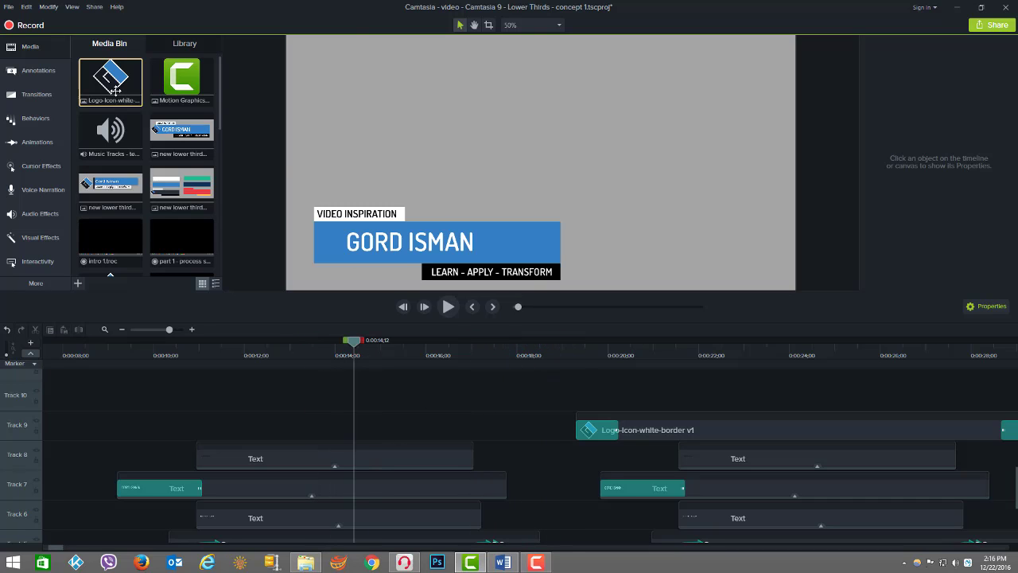
# Step: Add the logo beside the name bar on Track 9 and extend its clip to about 0:00:18
pyautogui.moveTo(109, 76); pyautogui.dragTo(330, 262)
pyautogui.click(333, 276)
pyautogui.moveTo(469, 400); pyautogui.dragTo(240, 429)
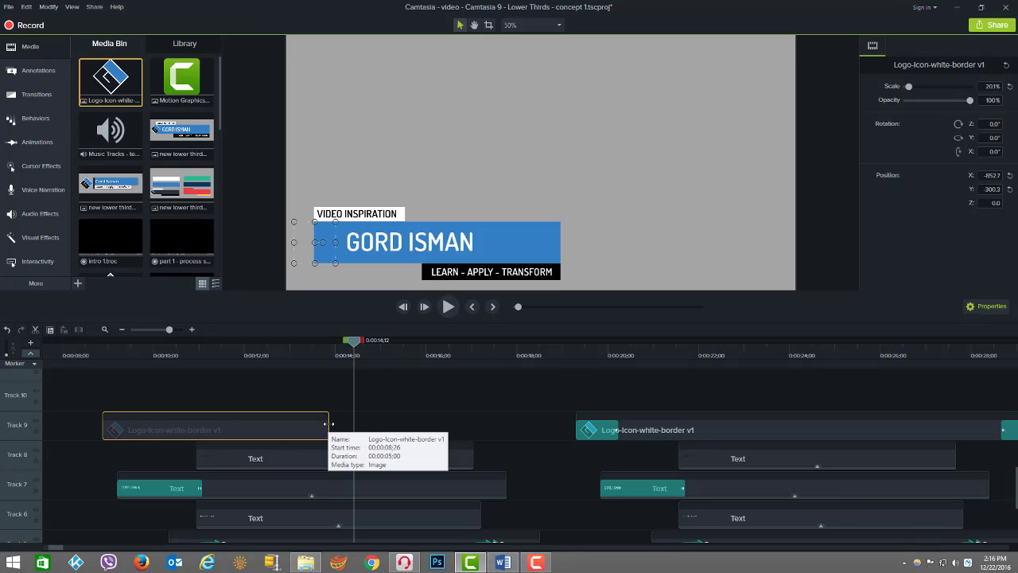
pyautogui.moveTo(327, 427); pyautogui.dragTo(549, 433)
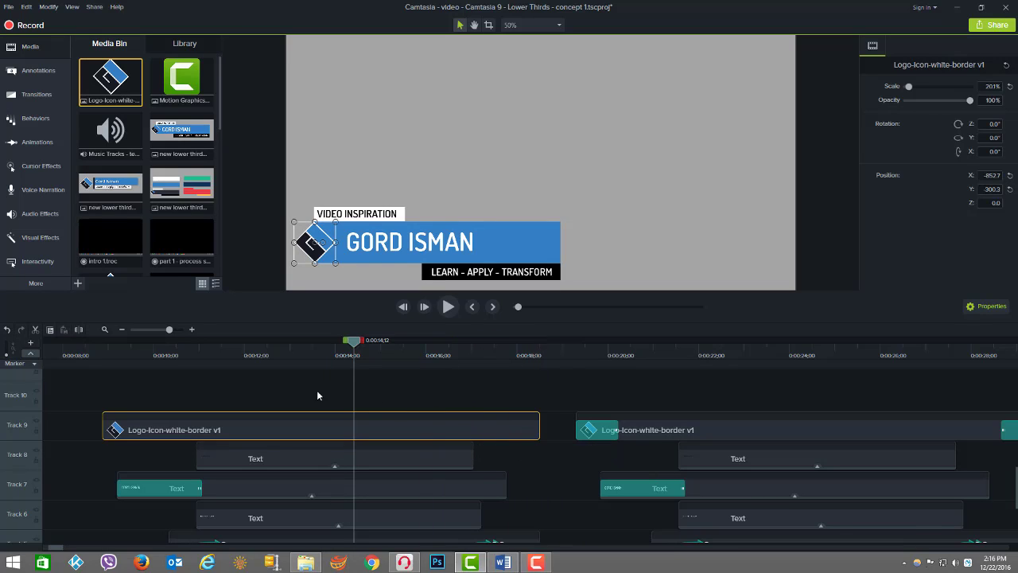
pyautogui.click(320, 341)
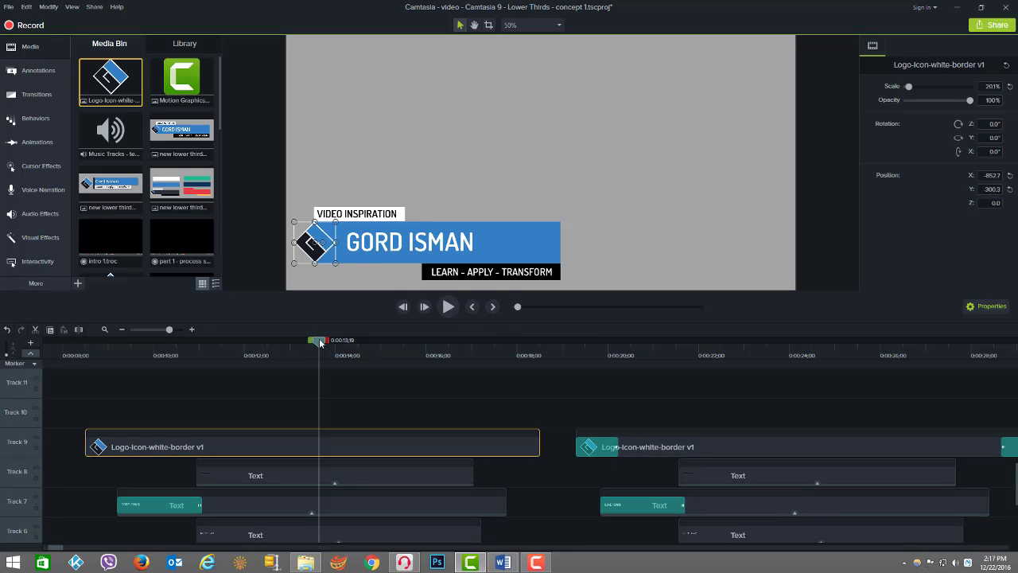
pyautogui.click(45, 97)
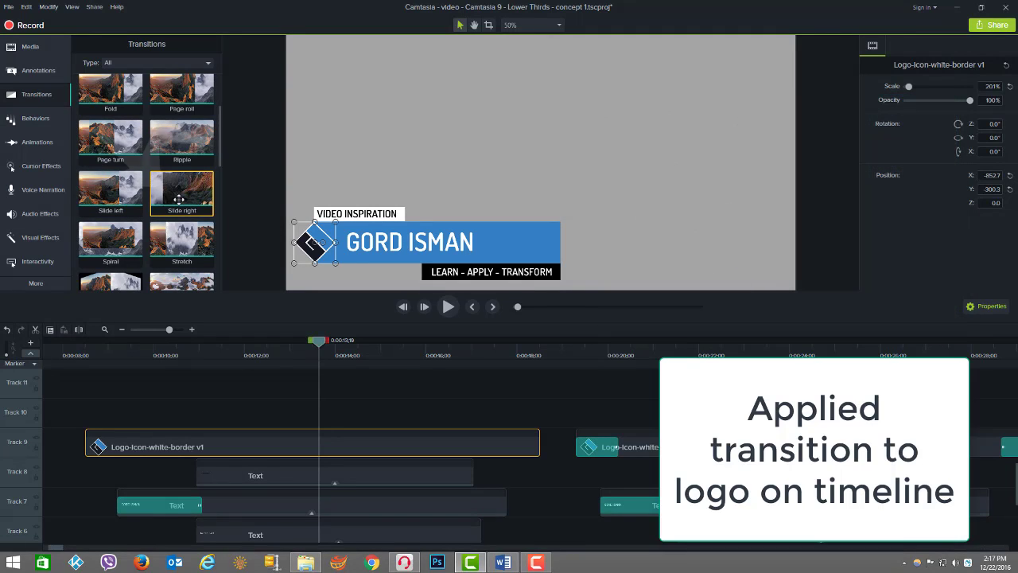
# Step: Apply Slide right to the logo clip's start and Slide left to its end, then preview
pyautogui.moveTo(213, 209); pyautogui.dragTo(115, 445)
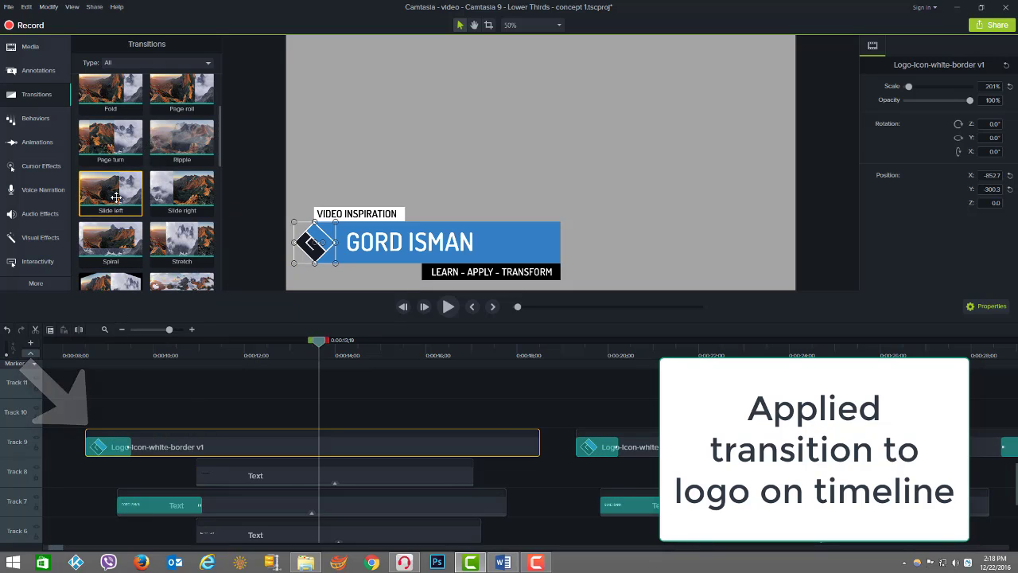
pyautogui.moveTo(161, 217); pyautogui.dragTo(521, 448)
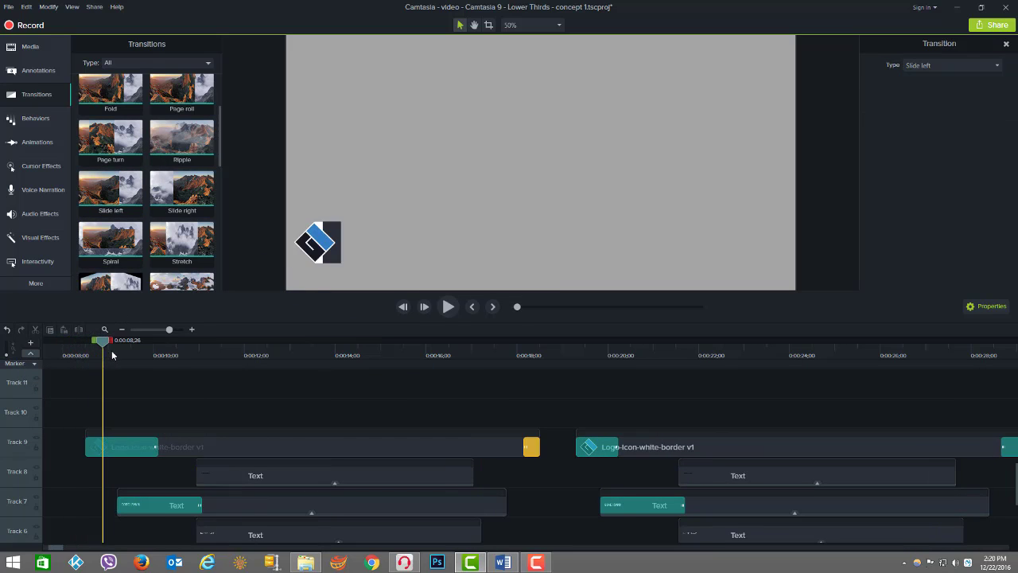
pyautogui.moveTo(162, 363); pyautogui.dragTo(346, 390)
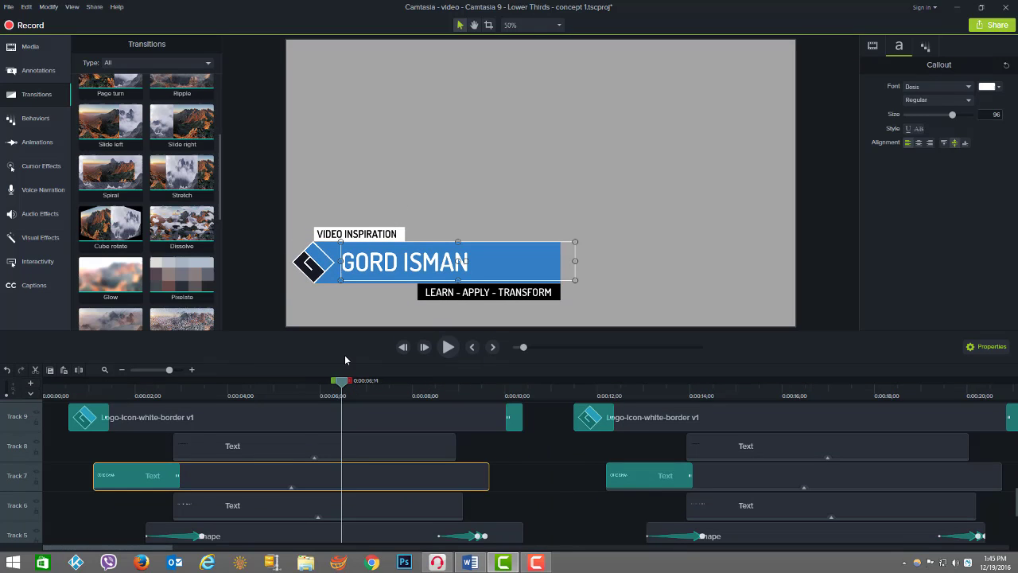
pyautogui.moveTo(345, 354); pyautogui.dragTo(539, 371)
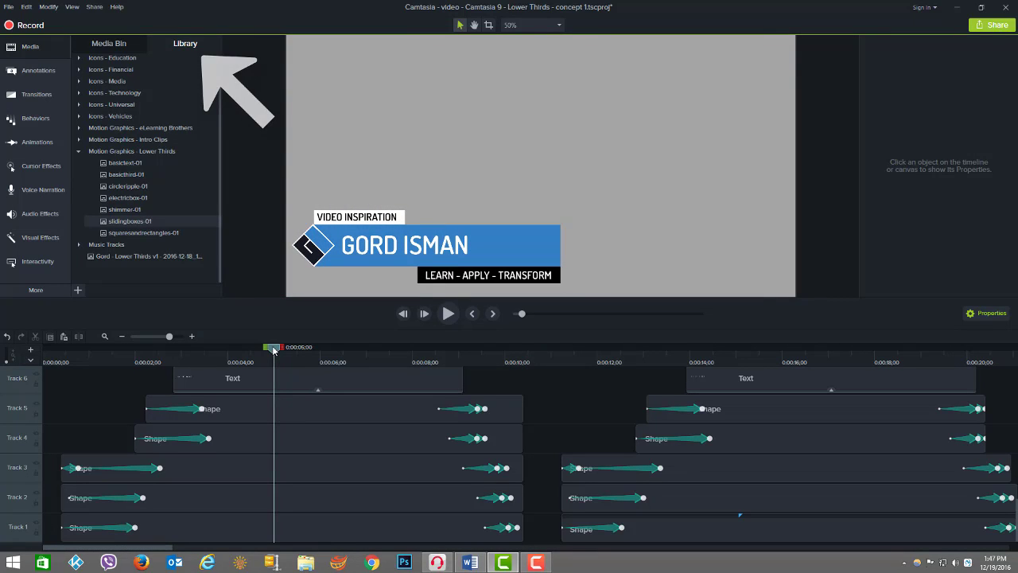
# Step: Select the whole lower third on the timeline and save it to the Library
pyautogui.moveTo(273, 350)
pyautogui.mouseDown()
pyautogui.moveTo(58, 351)
pyautogui.moveTo(94, 348)
pyautogui.mouseUp()
pyautogui.moveTo(166, 361); pyautogui.dragTo(524, 350)
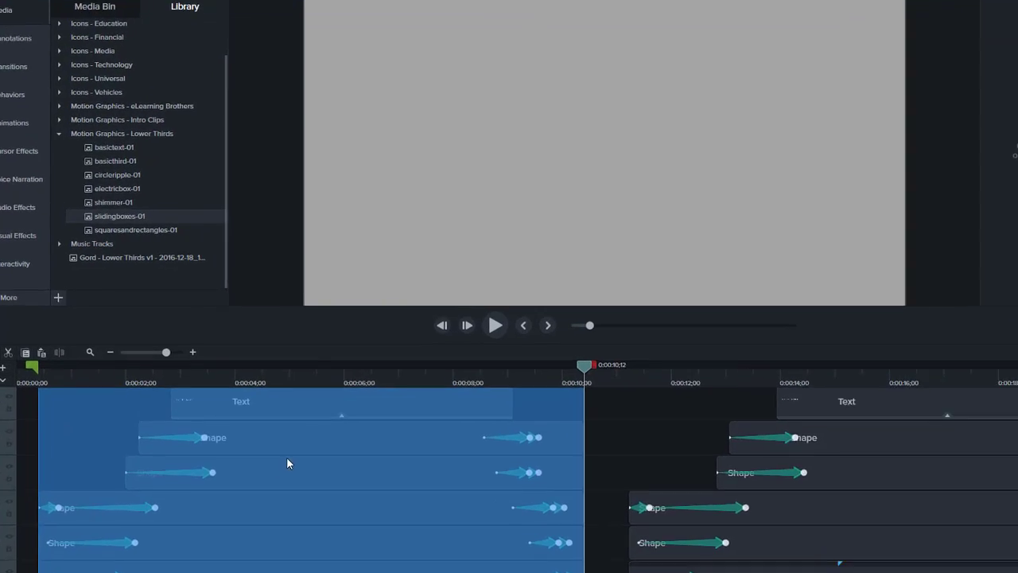
pyautogui.rightClick(276, 416)
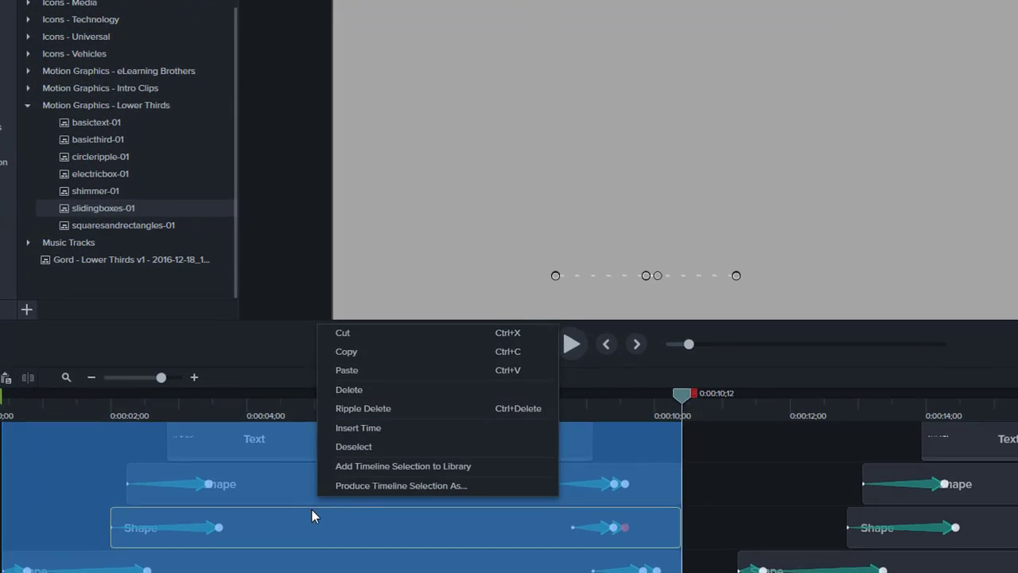
pyautogui.click(396, 469)
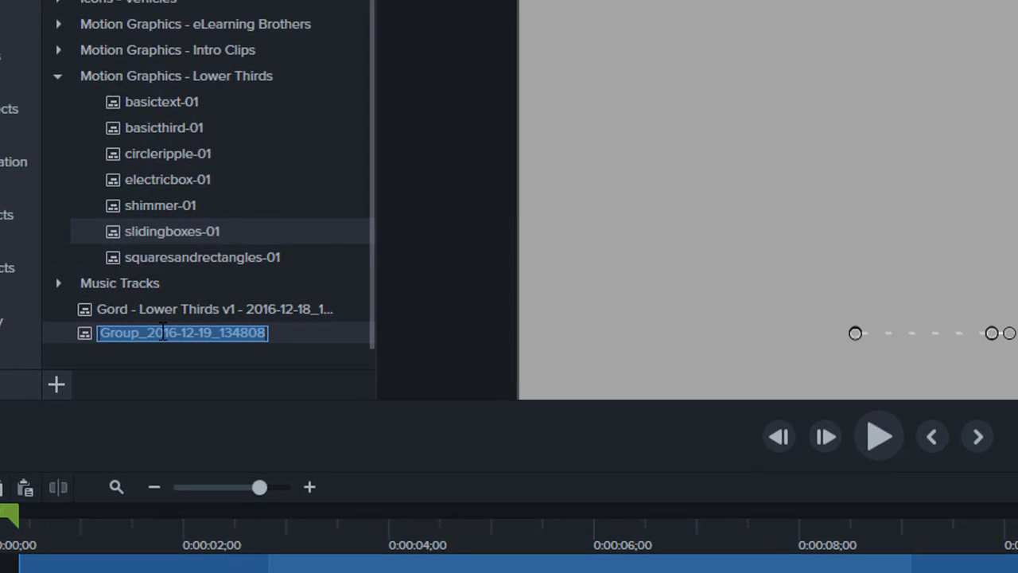
# Step: Rename the new Library asset to 'GI LOWER THIRD V1'
pyautogui.click(162, 333)
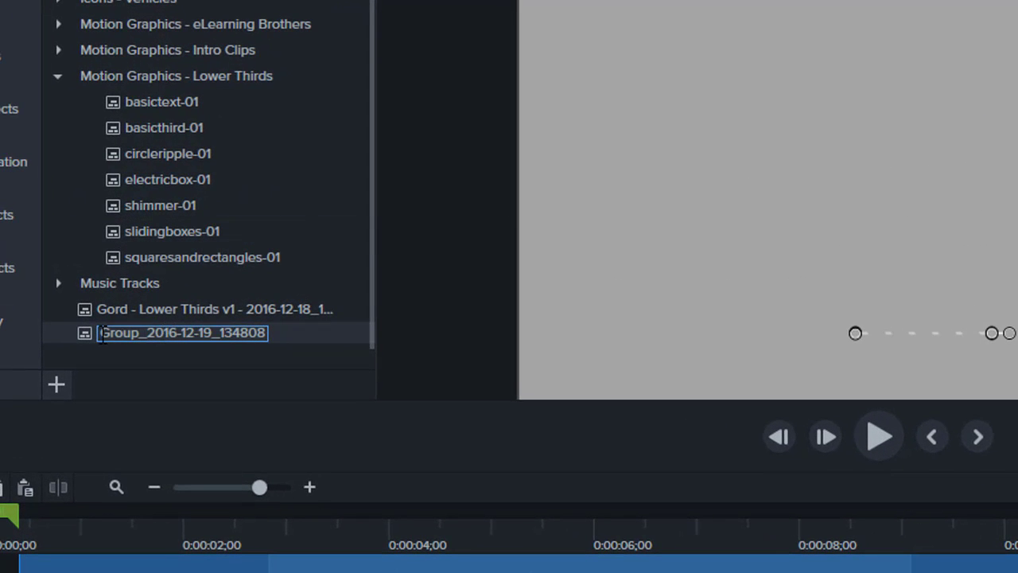
pyautogui.moveTo(98, 333); pyautogui.dragTo(256, 342)
pyautogui.click(316, 351)
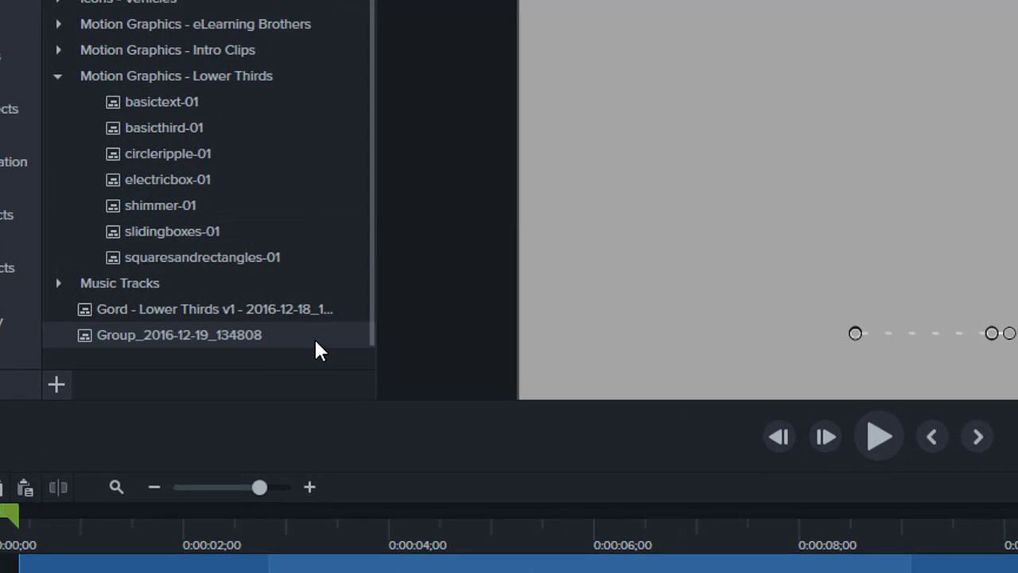
pyautogui.click(166, 350)
pyautogui.press('BackSpace')
pyautogui.write('Gl L')
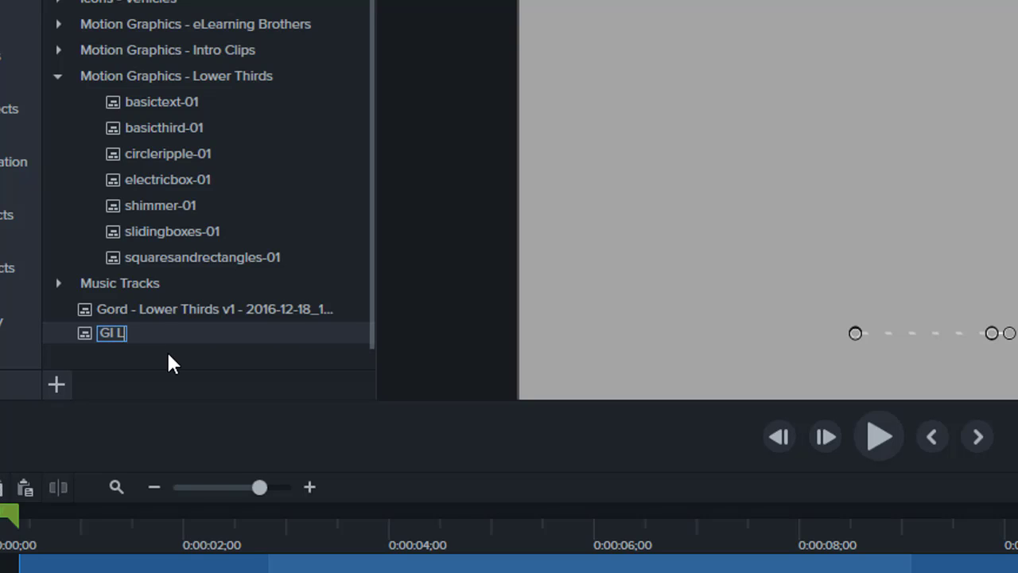
pyautogui.write('OWER THIRD')
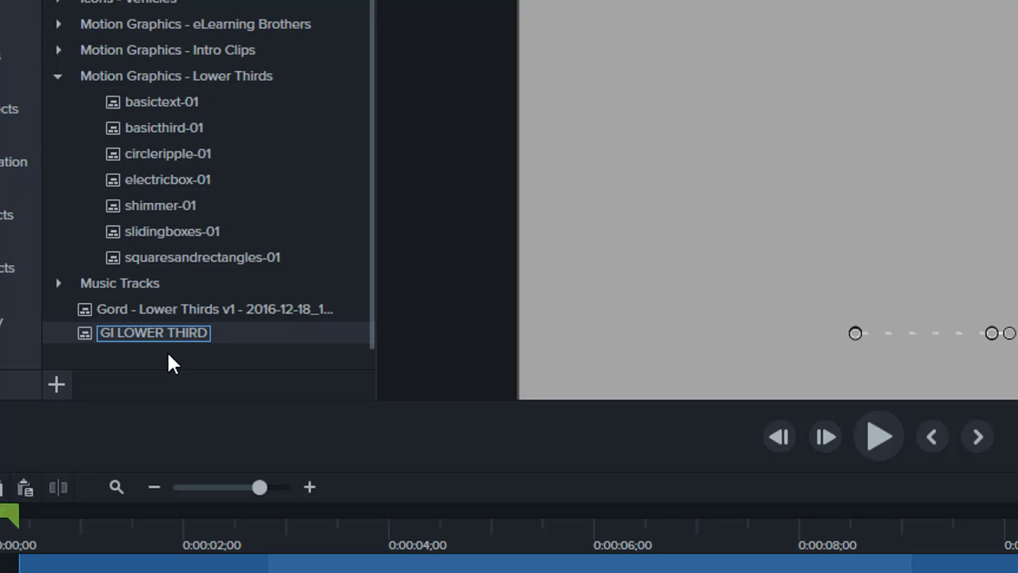
pyautogui.write(' V1')
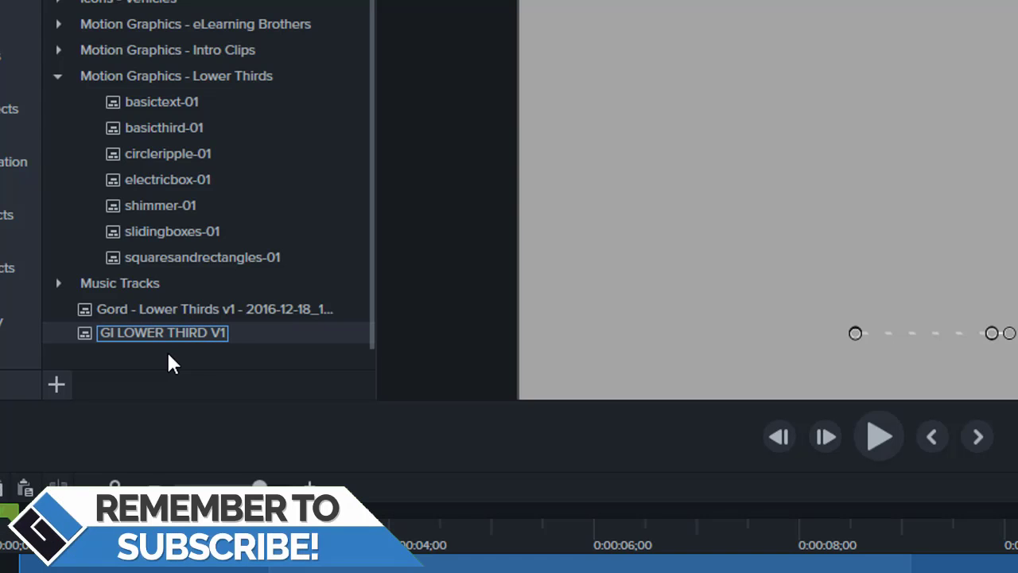
pyautogui.press('Return')
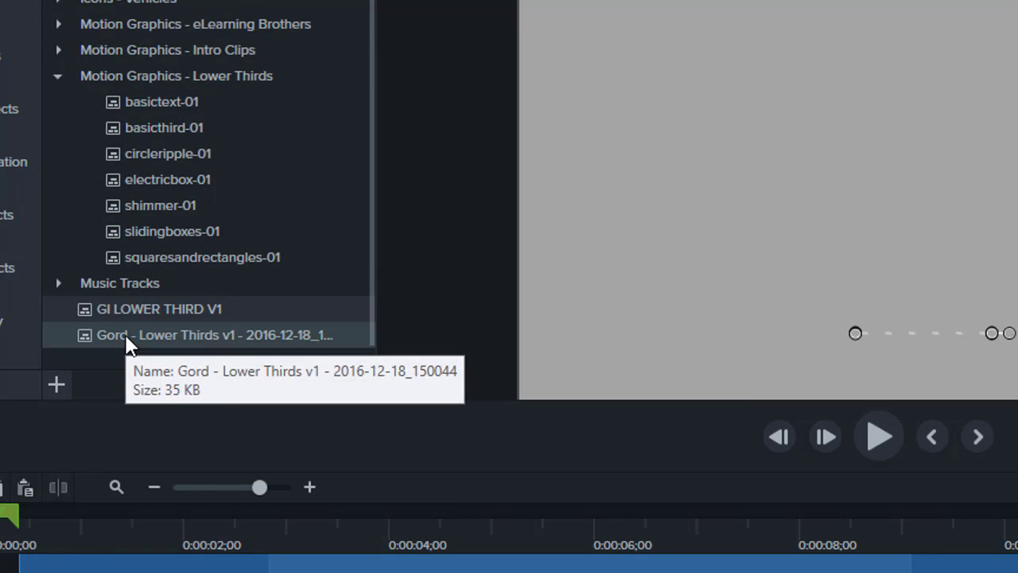
# Step: File both assets into Motion Graphics - Lower Thirds and drop GI LOWER THIRD V1 onto Track 1
pyautogui.moveTo(141, 303); pyautogui.dragTo(175, 76)
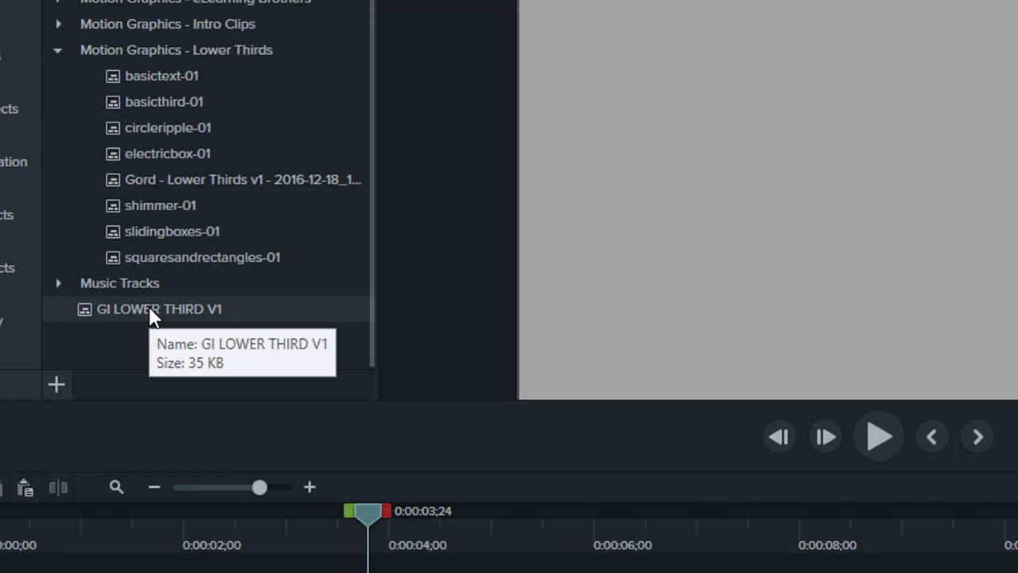
pyautogui.moveTo(149, 310); pyautogui.dragTo(158, 256)
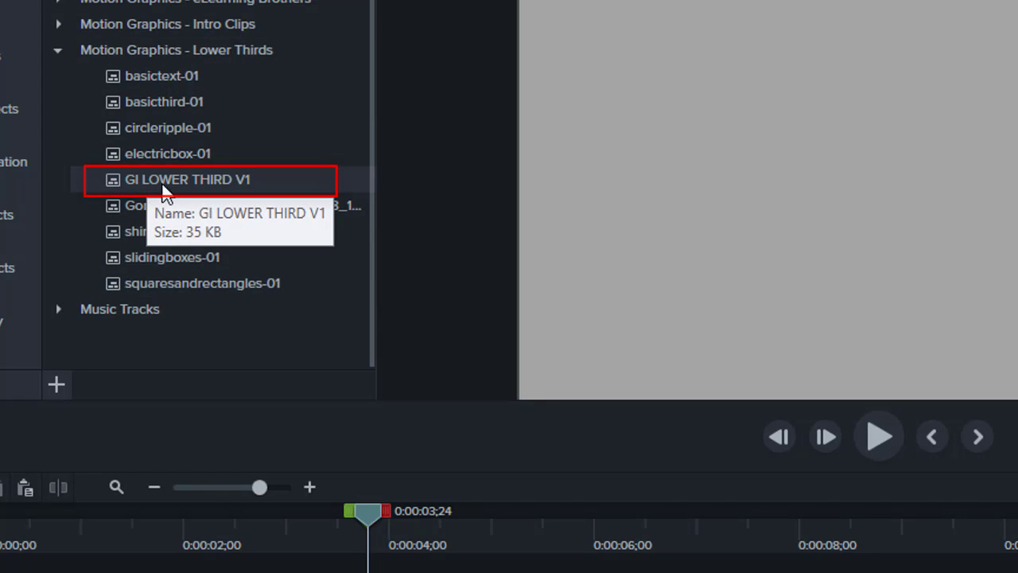
pyautogui.moveTo(132, 186); pyautogui.dragTo(44, 511)
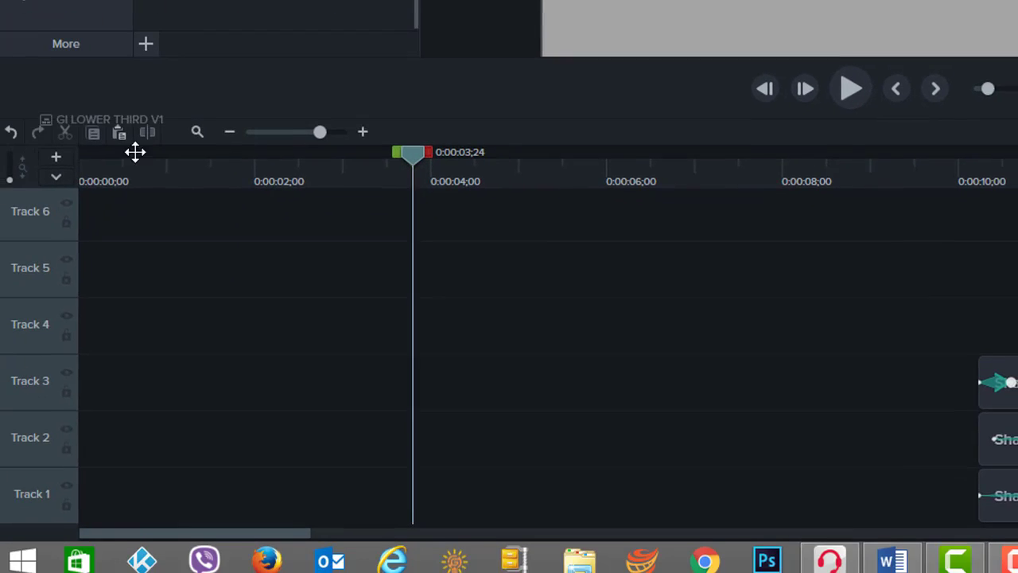
pyautogui.moveTo(135, 152); pyautogui.dragTo(182, 429)
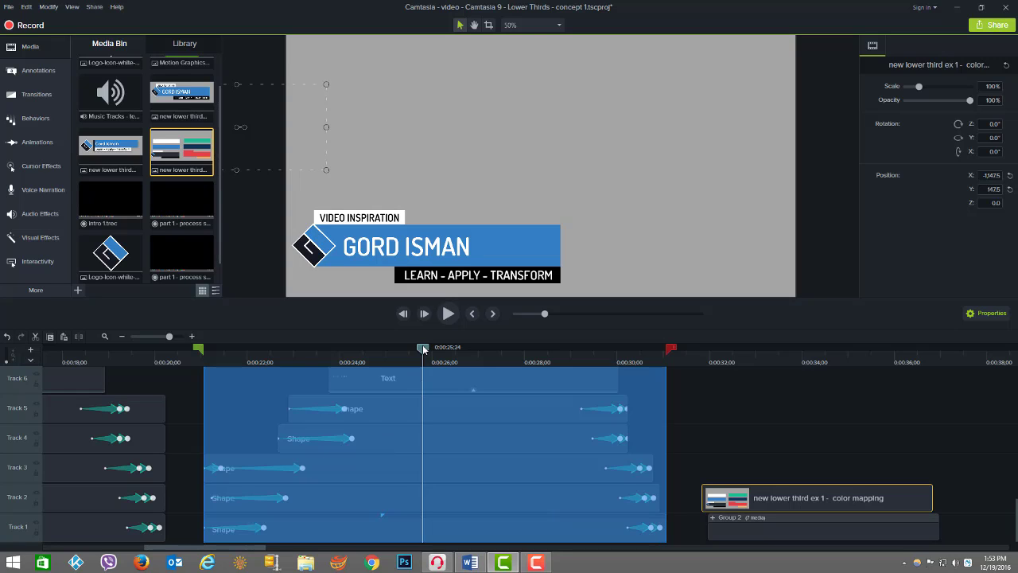
# Step: Select the timeline range from 0:00:24 to 0:00:27;19 in the lower third's middle
pyautogui.moveTo(423, 349); pyautogui.dragTo(302, 350)
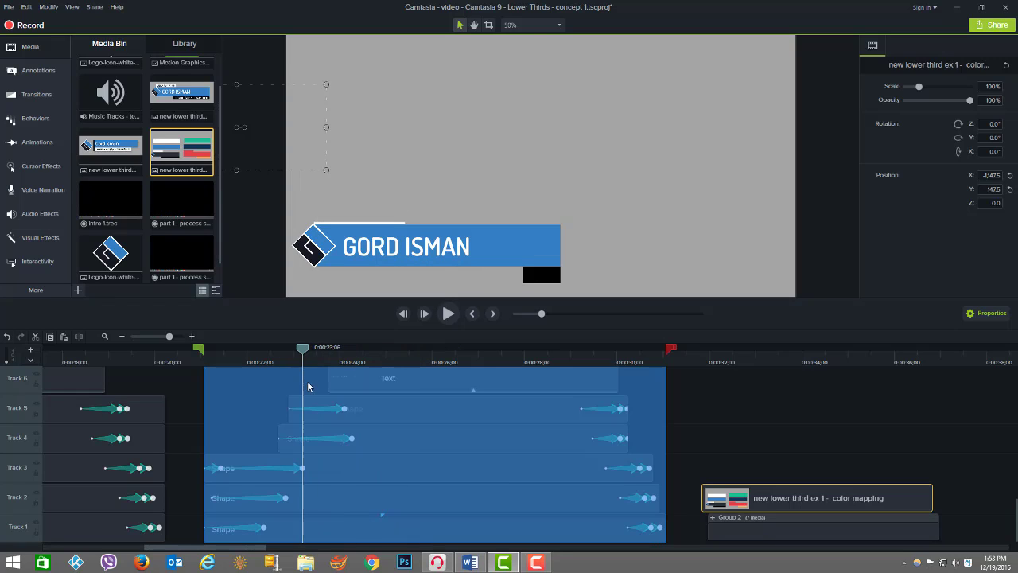
pyautogui.moveTo(670, 351)
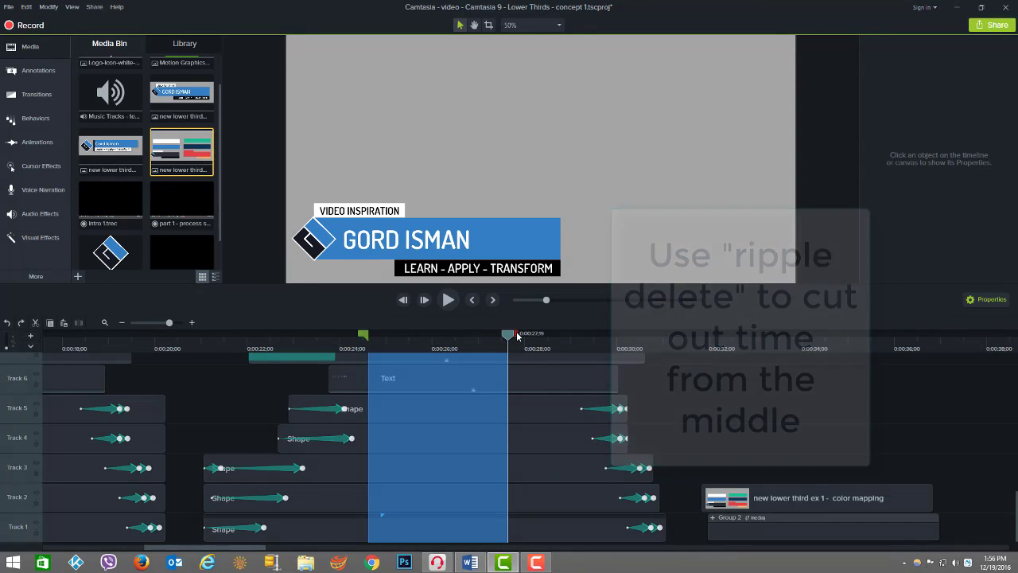
pyautogui.moveTo(517, 335)
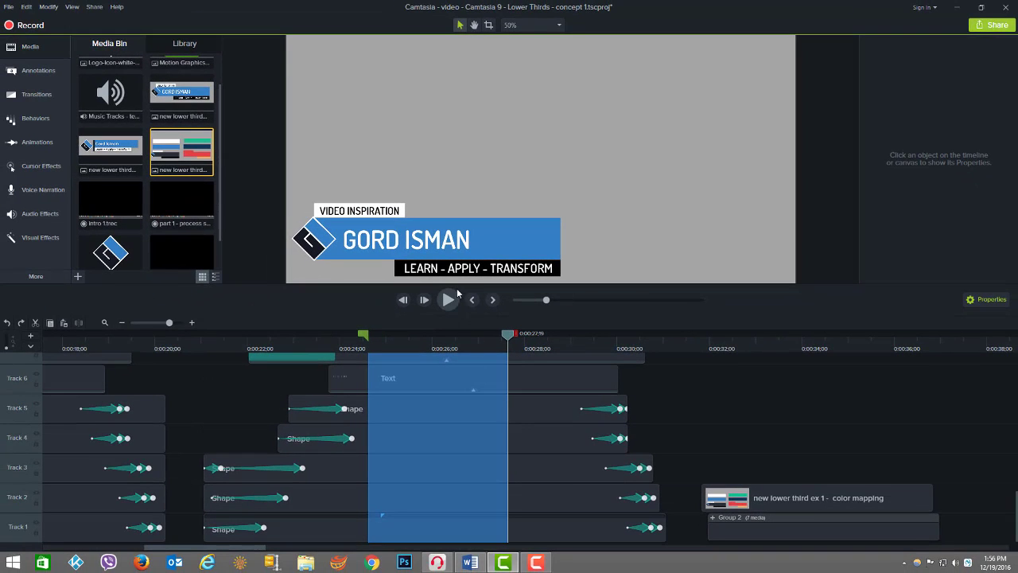
# Step: Enlarge the timeline, ripple delete the selected range, and review the shortened lower third
pyautogui.moveTo(458, 286); pyautogui.dragTo(456, 152)
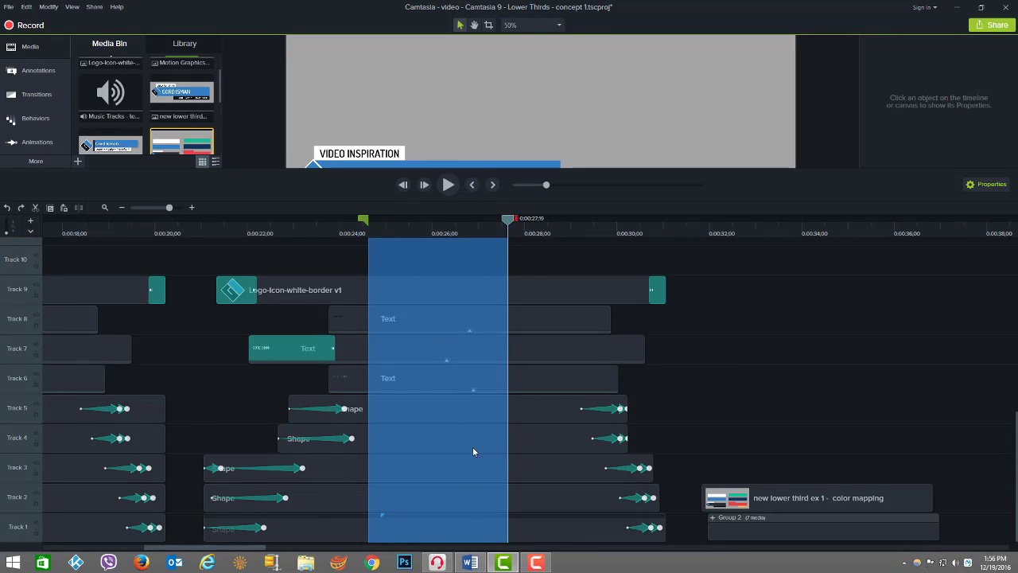
pyautogui.rightClick(454, 270)
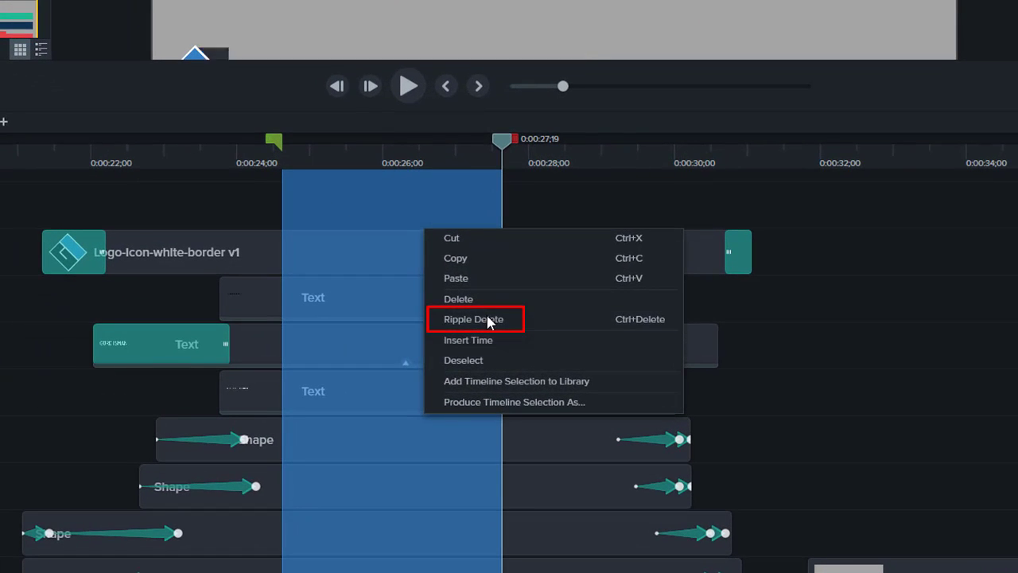
pyautogui.click(488, 318)
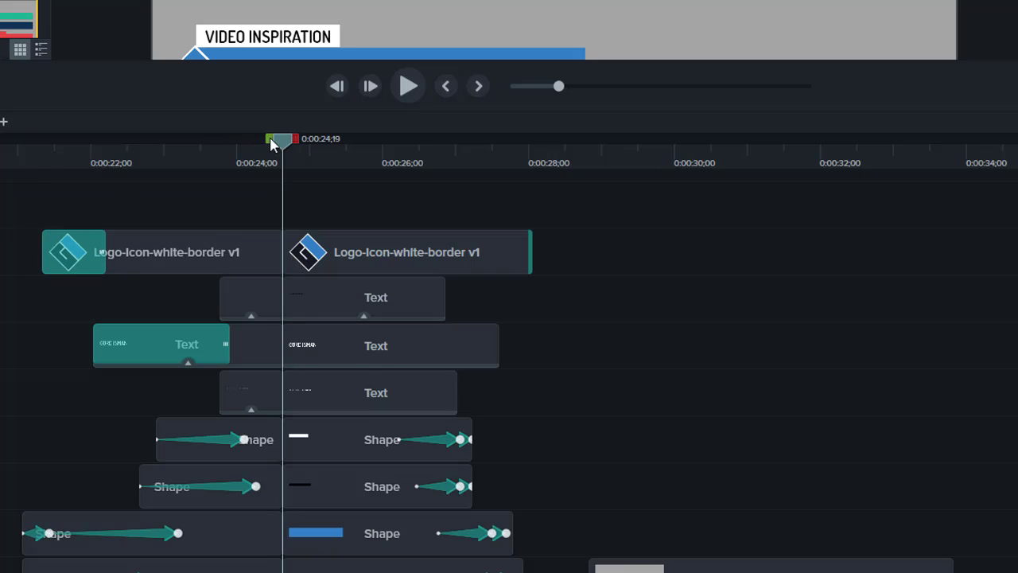
pyautogui.moveTo(283, 140); pyautogui.dragTo(552, 202)
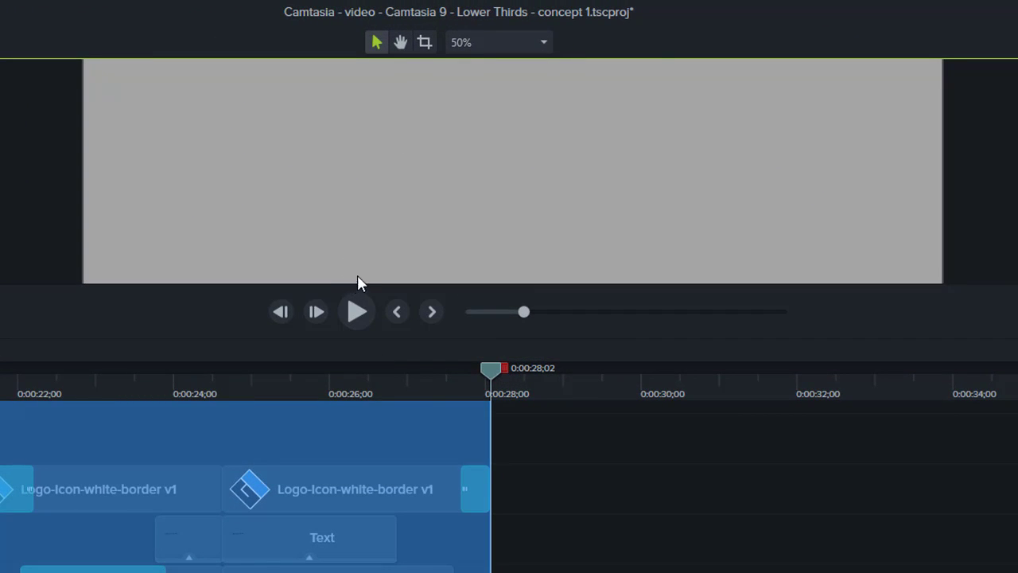
pyautogui.moveTo(354, 284); pyautogui.dragTo(342, 562)
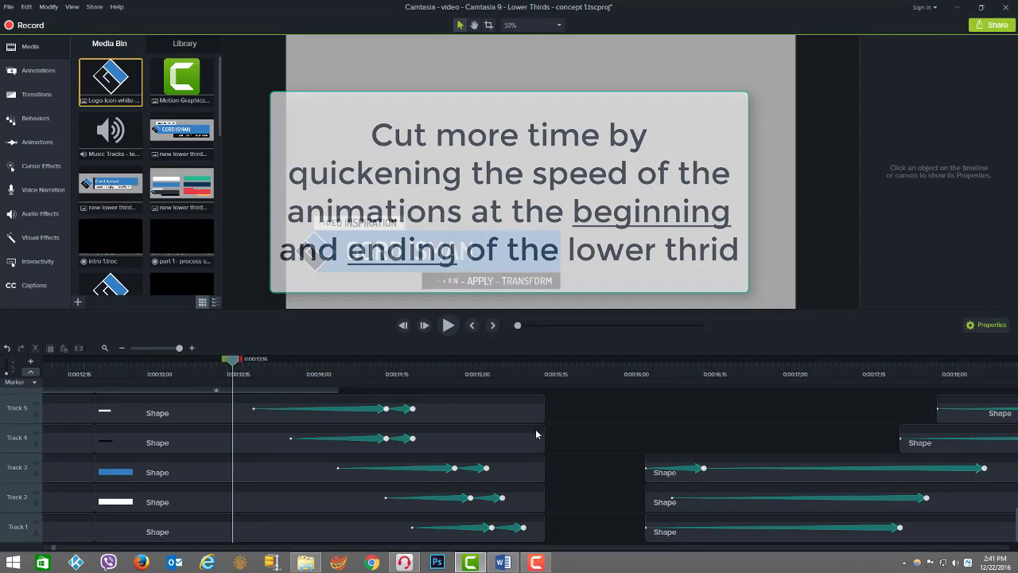
# Step: Select the entrance animations on all five shape tracks, Tracks 1–5
pyautogui.click(359, 412)
pyautogui.click(368, 439)
pyautogui.moveTo(232, 360); pyautogui.dragTo(240, 384)
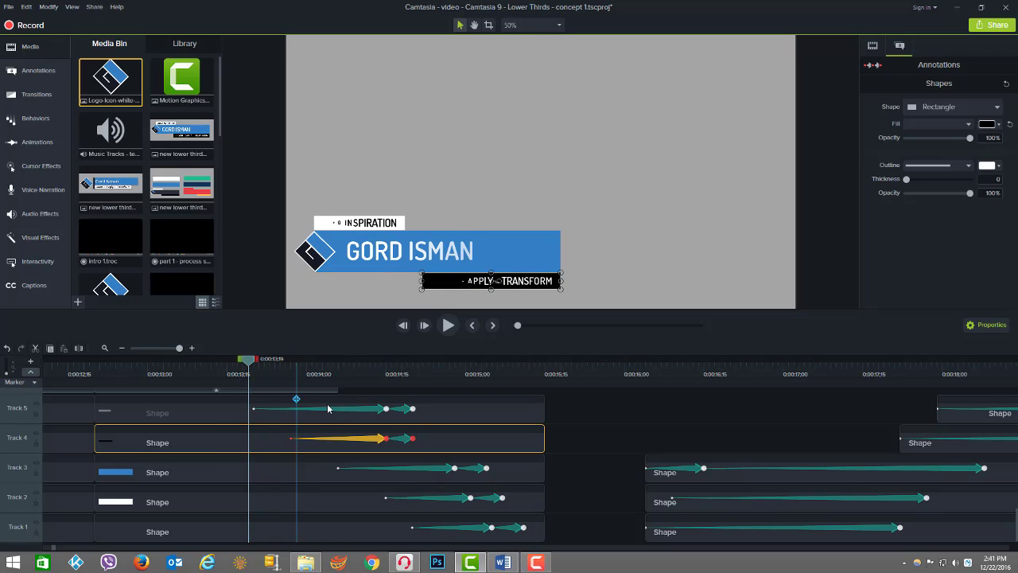
pyautogui.keyDown('shift'); pyautogui.click(361, 412); pyautogui.keyUp('shift')
pyautogui.click(360, 411)
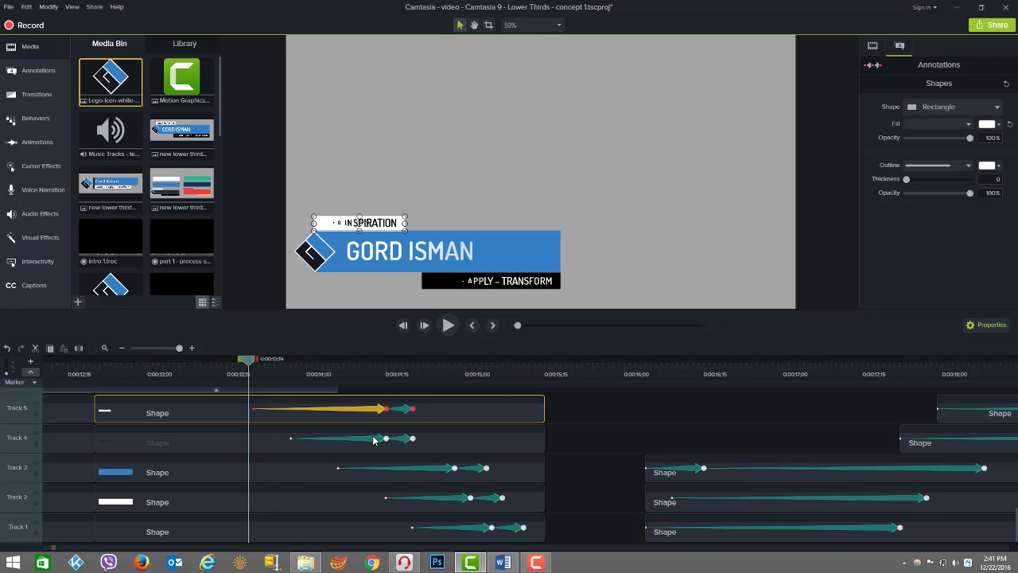
pyautogui.keyDown('shift'); pyautogui.click(374, 443); pyautogui.keyUp('shift')
pyautogui.keyDown('shift'); pyautogui.click(438, 470); pyautogui.keyUp('shift')
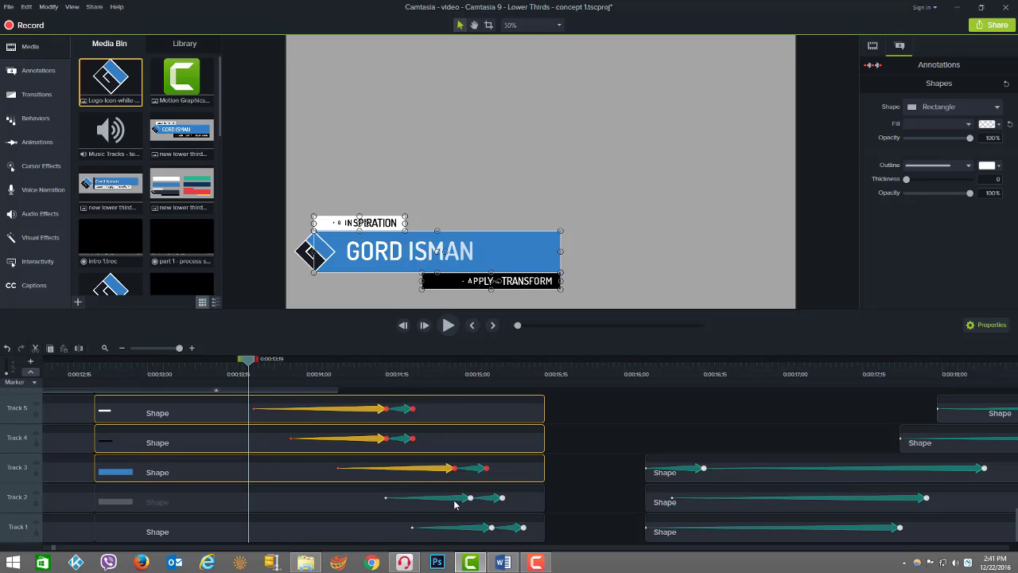
pyautogui.keyDown('shift'); pyautogui.click(457, 499); pyautogui.keyUp('shift')
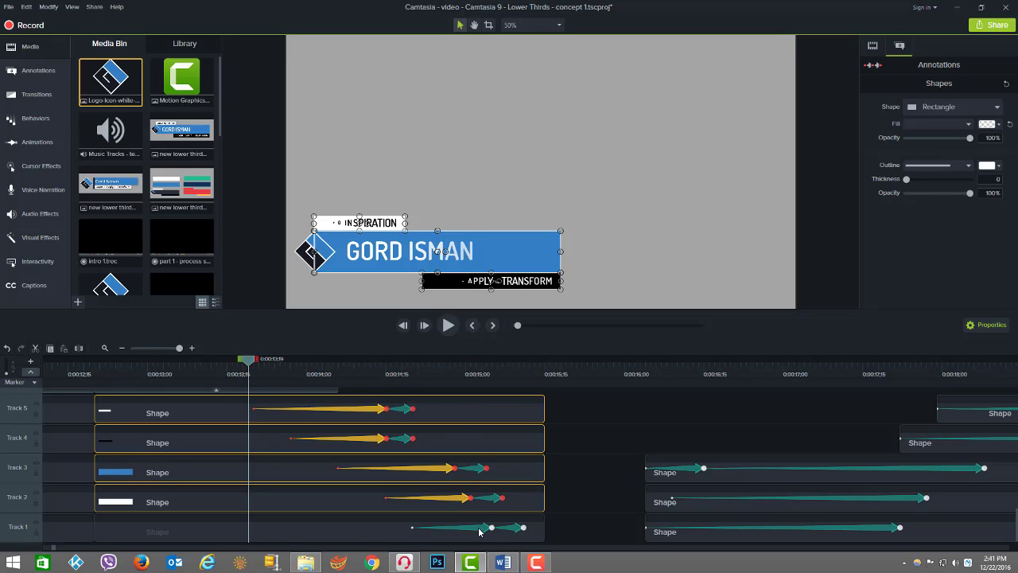
pyautogui.keyDown('shift'); pyautogui.click(470, 527); pyautogui.keyUp('shift')
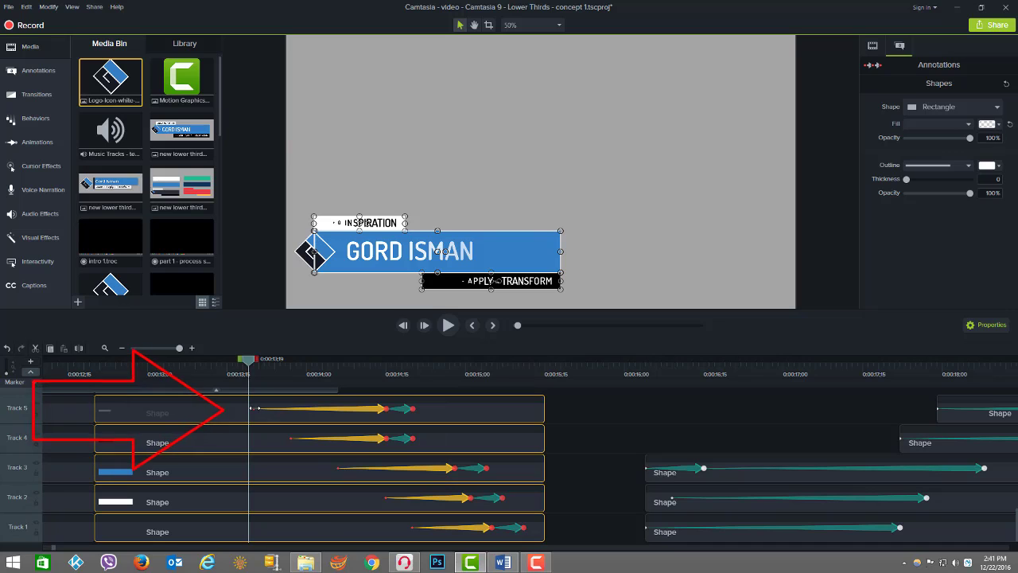
# Step: Move the animation starts later, shortening them to about 0:00:00;19, and play back
pyautogui.moveTo(255, 408); pyautogui.dragTo(272, 409)
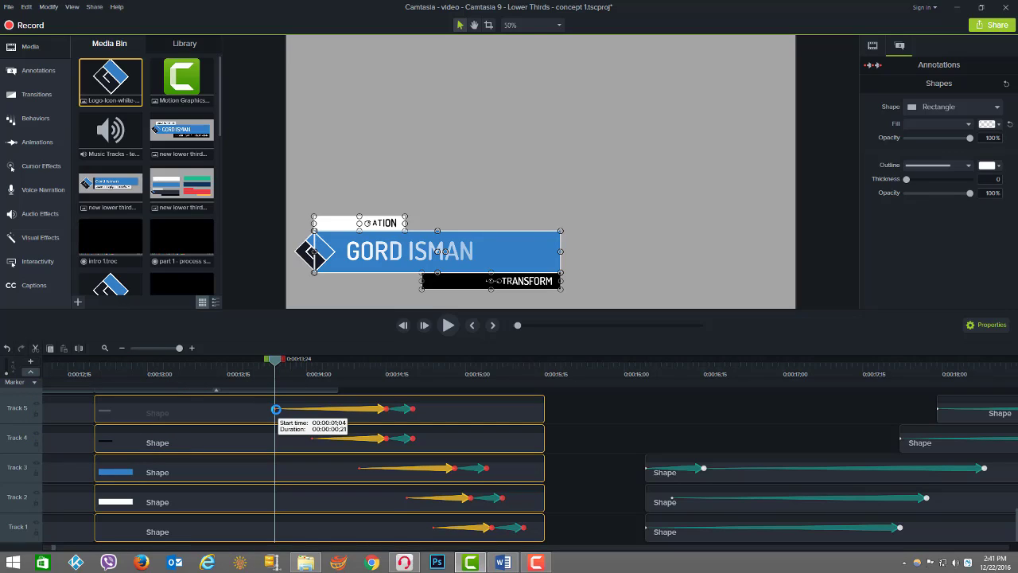
pyautogui.moveTo(276, 409); pyautogui.dragTo(284, 411)
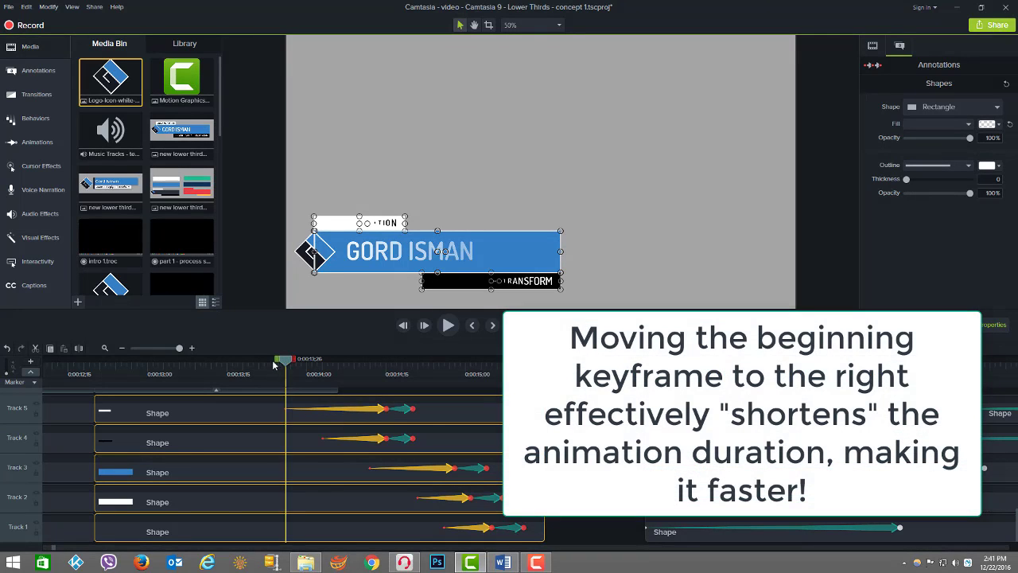
pyautogui.moveTo(286, 363); pyautogui.dragTo(545, 362)
pyautogui.click(449, 326)
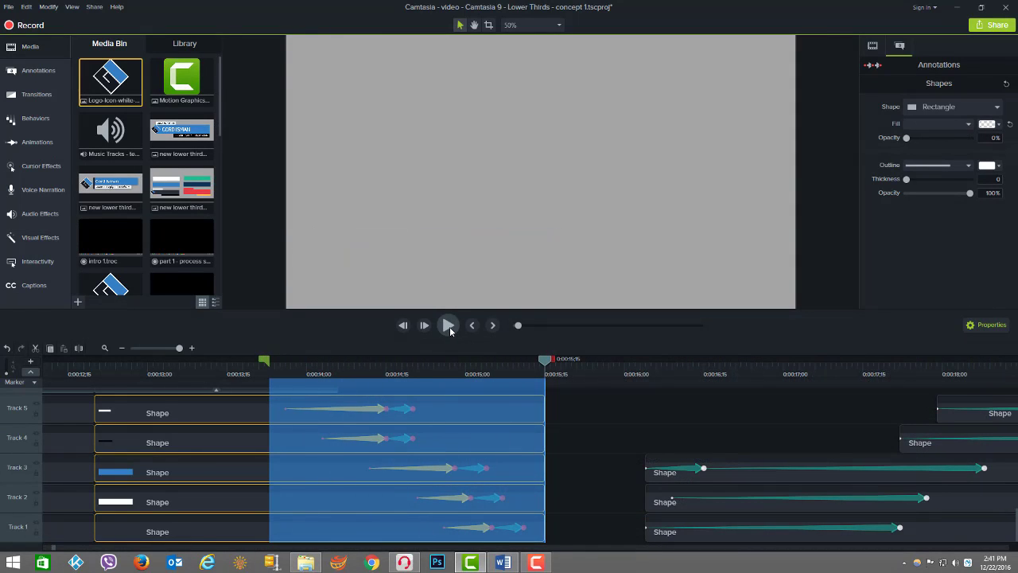
# Step: Shift all five shape animations earlier to start around 0:00:14;04 and play back
pyautogui.click(371, 404)
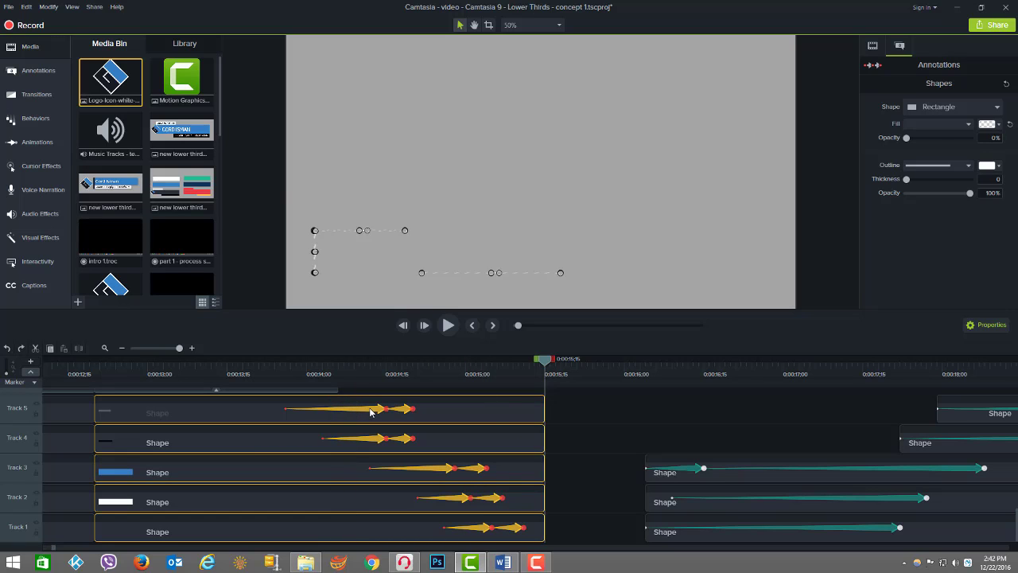
pyautogui.moveTo(370, 412); pyautogui.dragTo(336, 412)
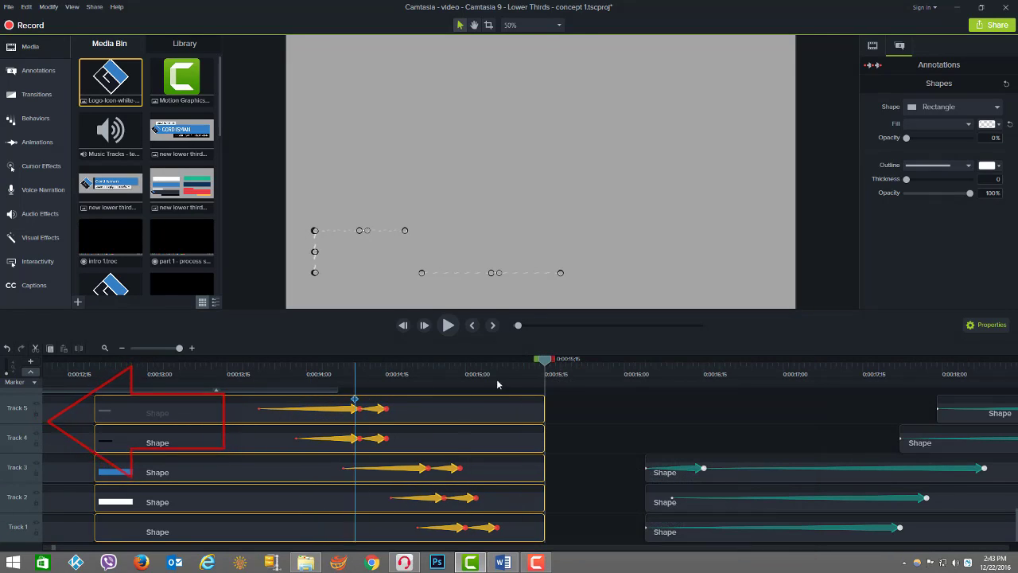
pyautogui.moveTo(326, 373); pyautogui.dragTo(154, 381)
pyautogui.click(447, 325)
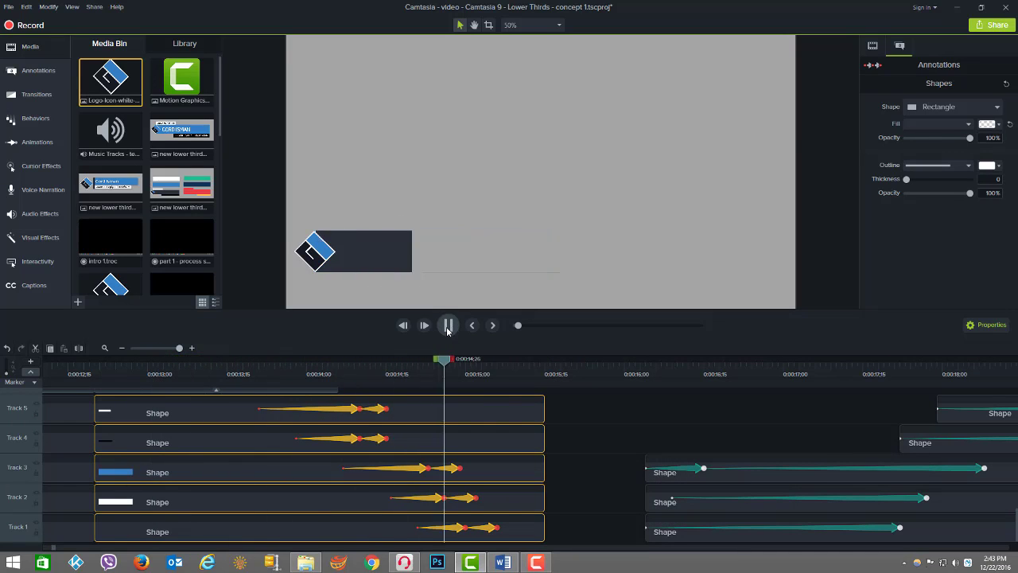
pyautogui.click(447, 326)
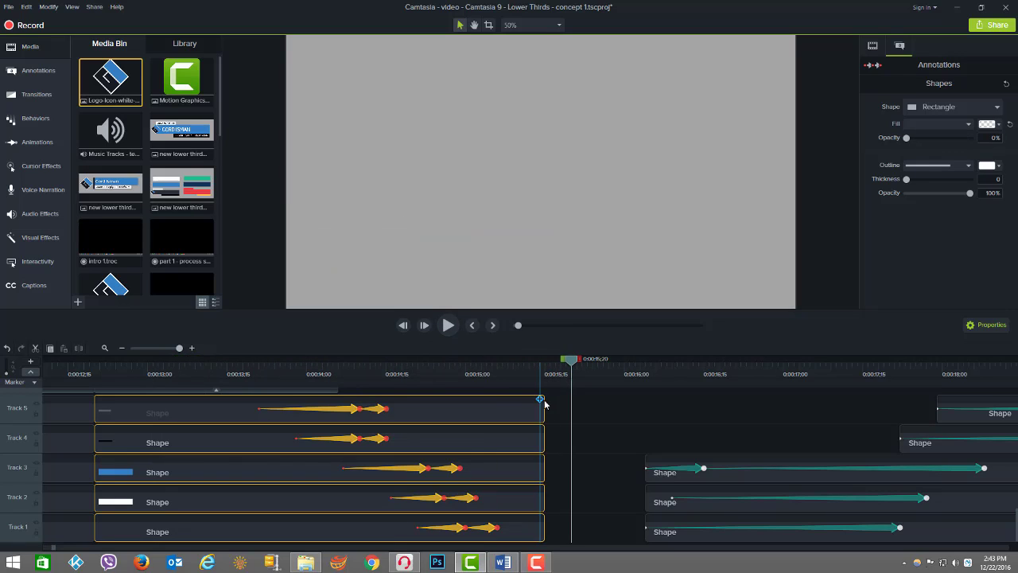
# Step: Trim the five shape clips to end around 0:00:15;07 and play back the result
pyautogui.scroll(1, 554, 420)
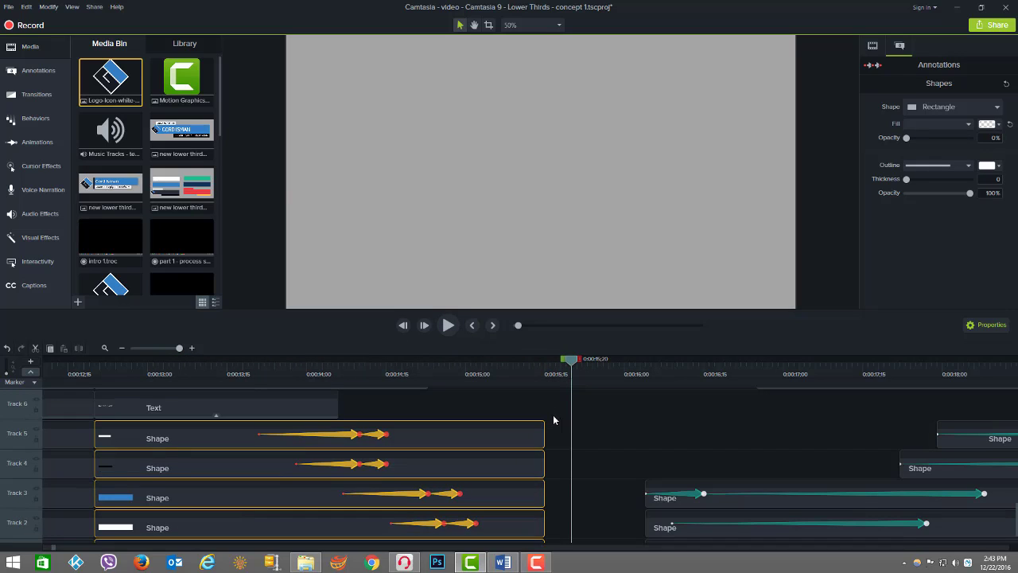
pyautogui.scroll(-1, 554, 420)
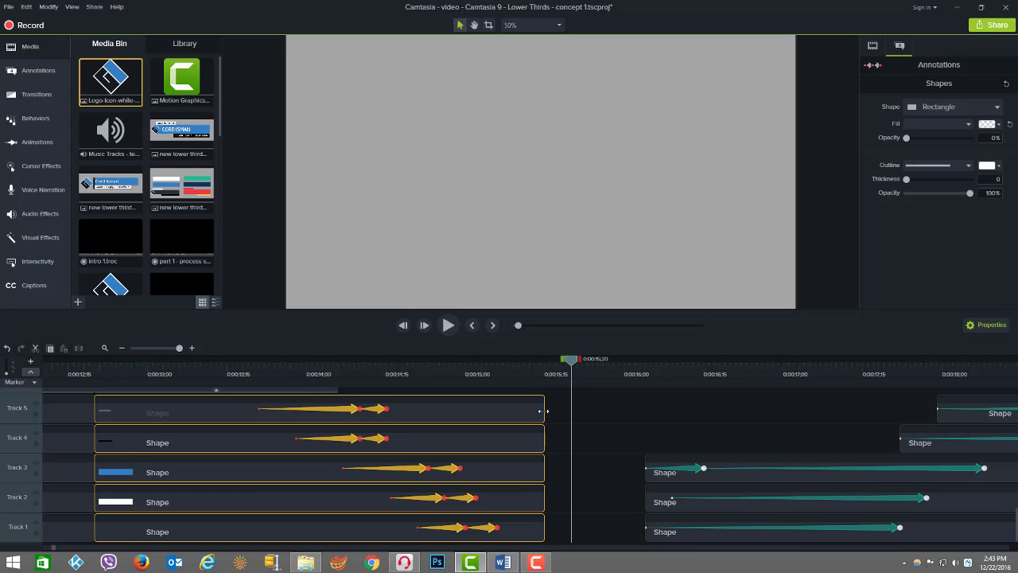
pyautogui.moveTo(543, 409); pyautogui.dragTo(502, 409)
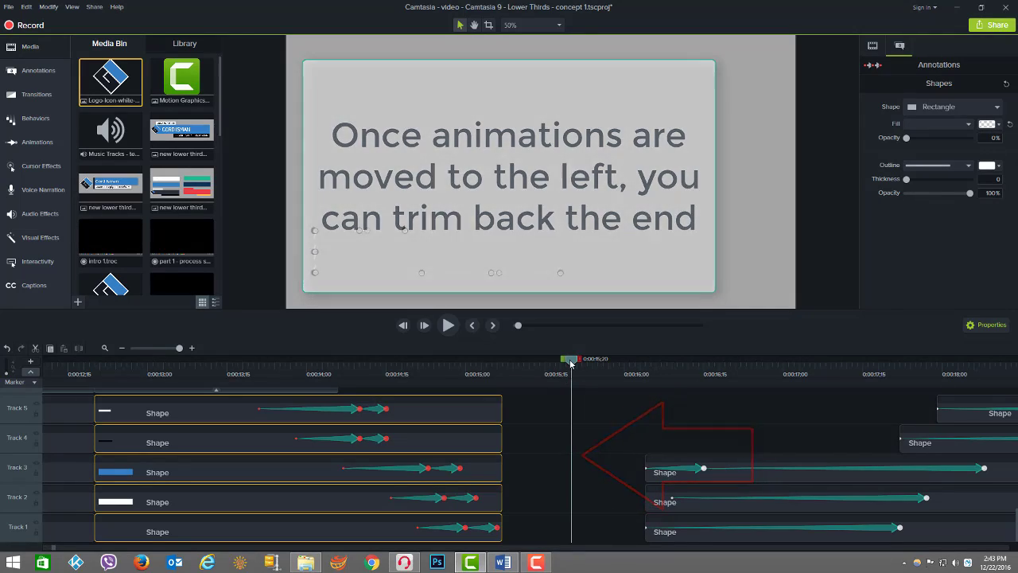
pyautogui.moveTo(571, 363); pyautogui.dragTo(503, 362)
pyautogui.click(448, 326)
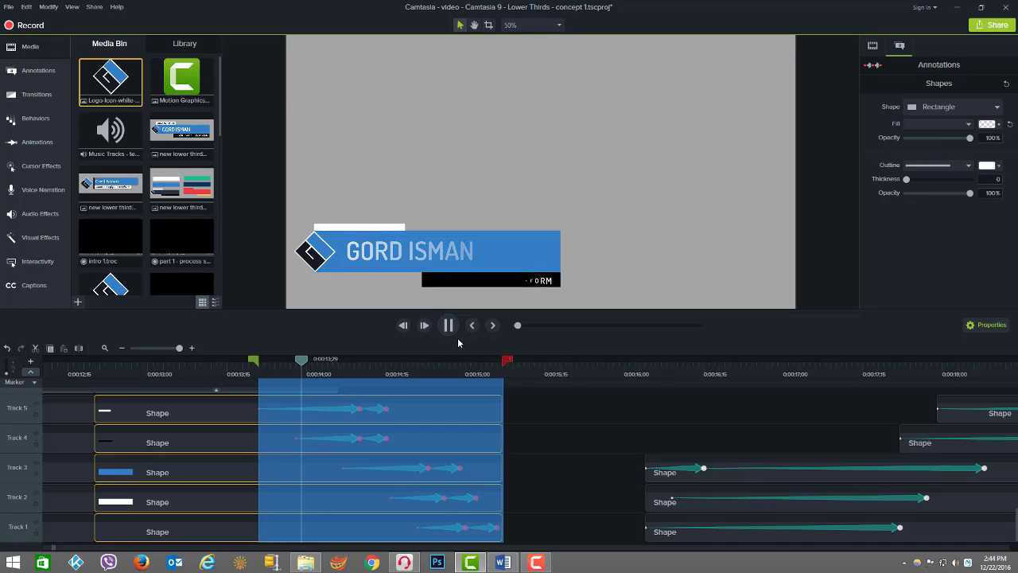